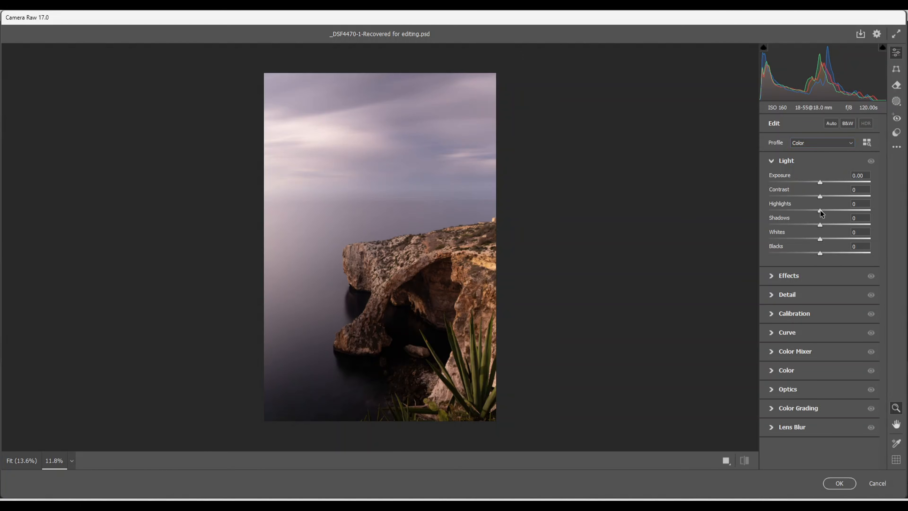
Step: Adjust the photo's Light settings: Exposure -0.20, Contrast +7, Highlights -100, Shadows +65, Whites +54 and Blacks -3
{"action": "left_click_drag", "start_coordinate": [820, 211], "coordinate": [766, 216]}
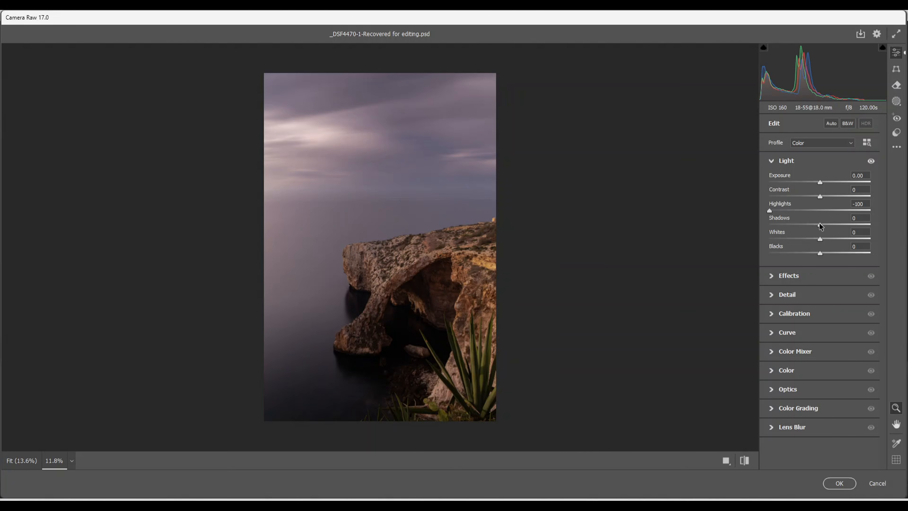
{"action": "left_click_drag", "start_coordinate": [819, 224], "coordinate": [854, 226]}
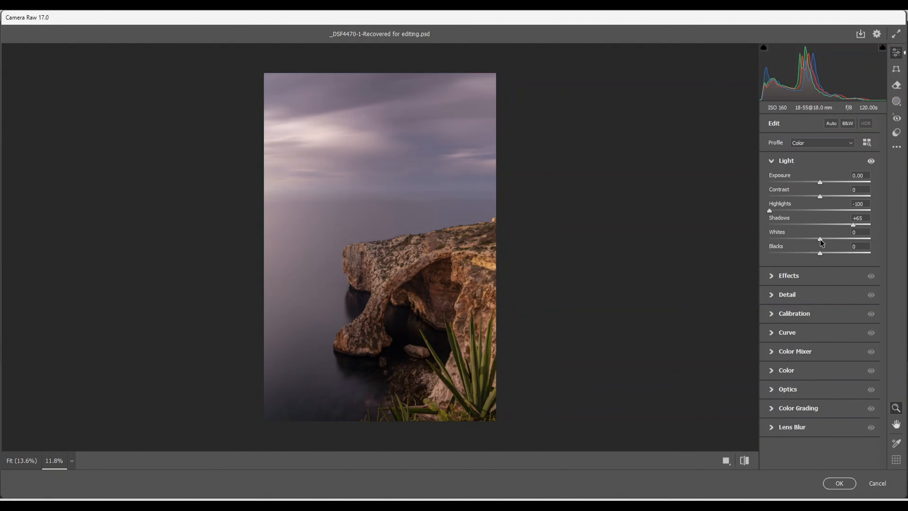
{"action": "left_click_drag", "start_coordinate": [822, 239], "coordinate": [849, 239]}
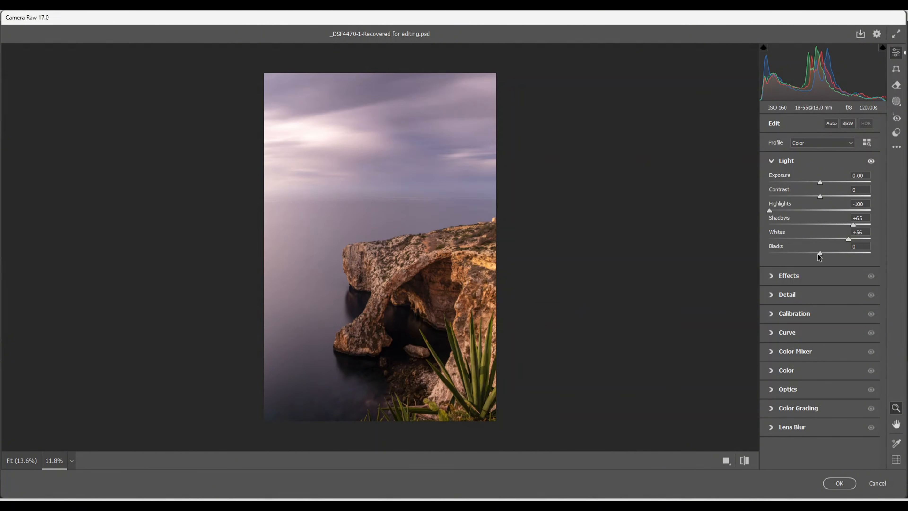
{"action": "left_click_drag", "start_coordinate": [818, 254], "coordinate": [817, 253]}
{"action": "left_click_drag", "start_coordinate": [822, 196], "coordinate": [826, 197]}
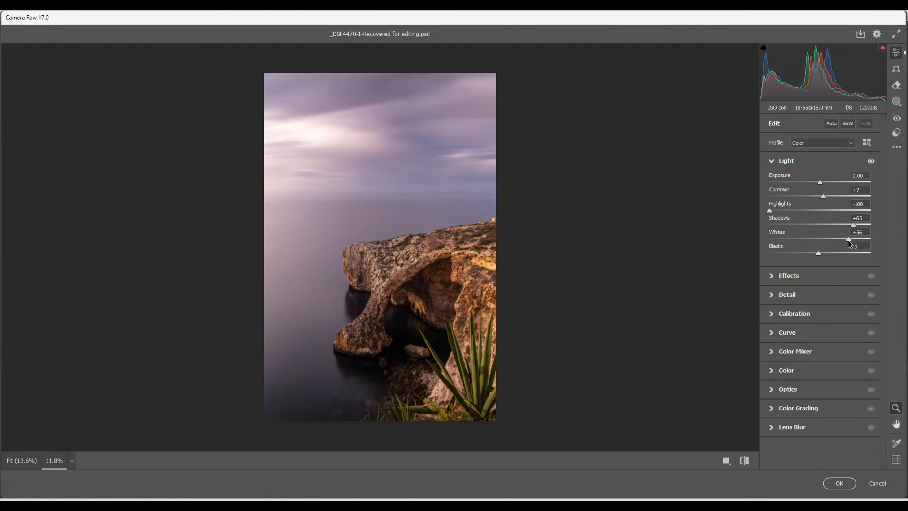
{"action": "left_click_drag", "start_coordinate": [849, 240], "coordinate": [847, 239]}
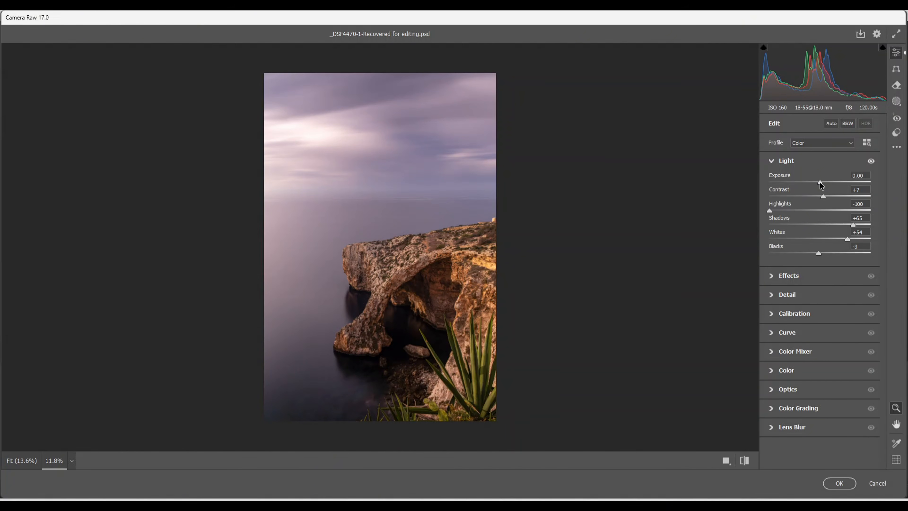
{"action": "left_click_drag", "start_coordinate": [819, 182], "coordinate": [819, 182]}
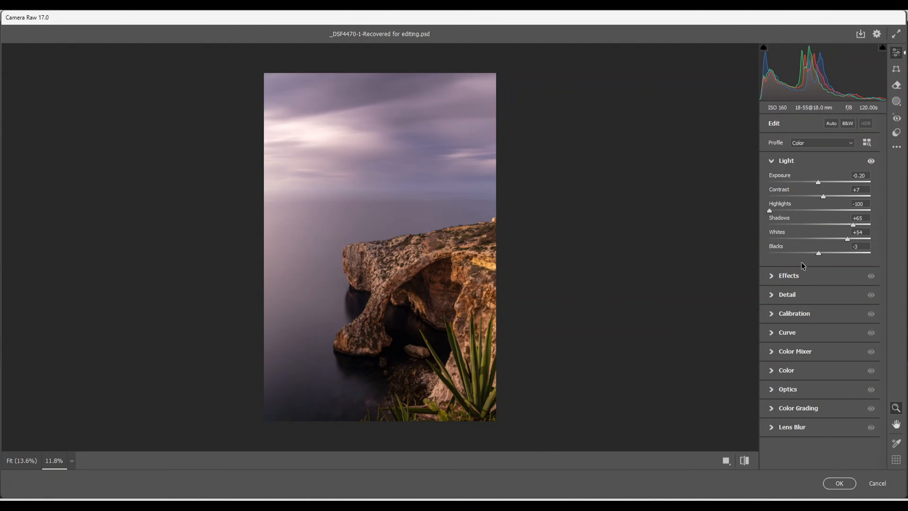
Step: Set the Effects to Texture +20, Clarity +9 and Dehaze about +7
{"action": "left_click", "coordinate": [773, 277]}
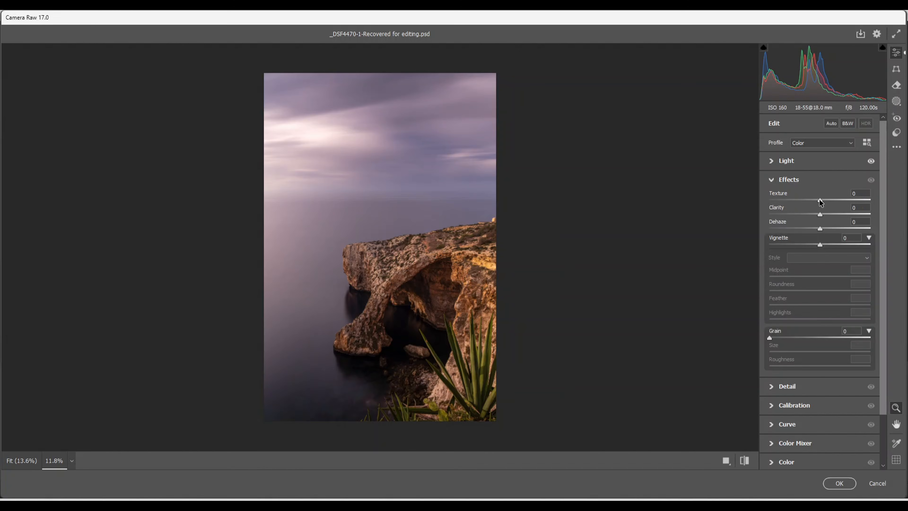
{"action": "left_click_drag", "start_coordinate": [820, 198], "coordinate": [826, 198]}
{"action": "left_click_drag", "start_coordinate": [821, 215], "coordinate": [826, 216]}
{"action": "left_click_drag", "start_coordinate": [821, 231], "coordinate": [825, 230]}
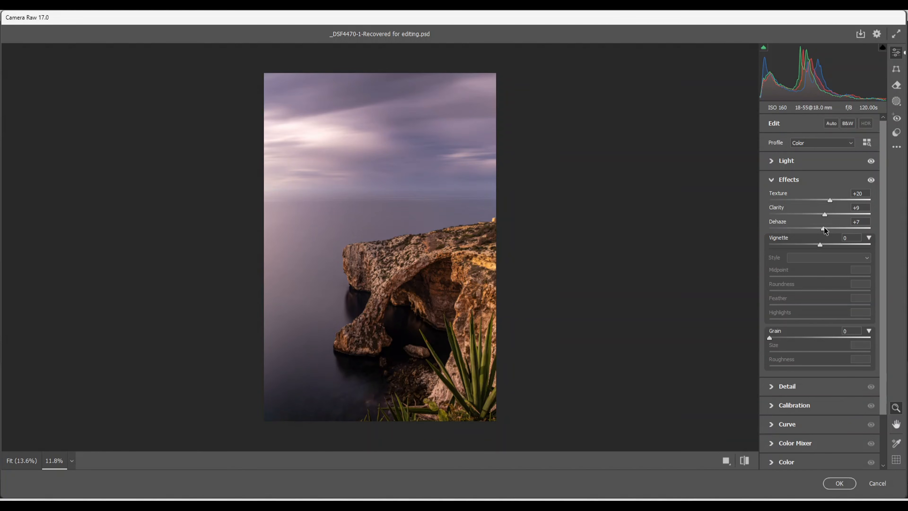
{"action": "left_click_drag", "start_coordinate": [824, 231], "coordinate": [823, 231]}
Step: Set Sharpening to 32 and raise its Masking well above zero, previewing the mask
{"action": "left_click", "coordinate": [773, 391]}
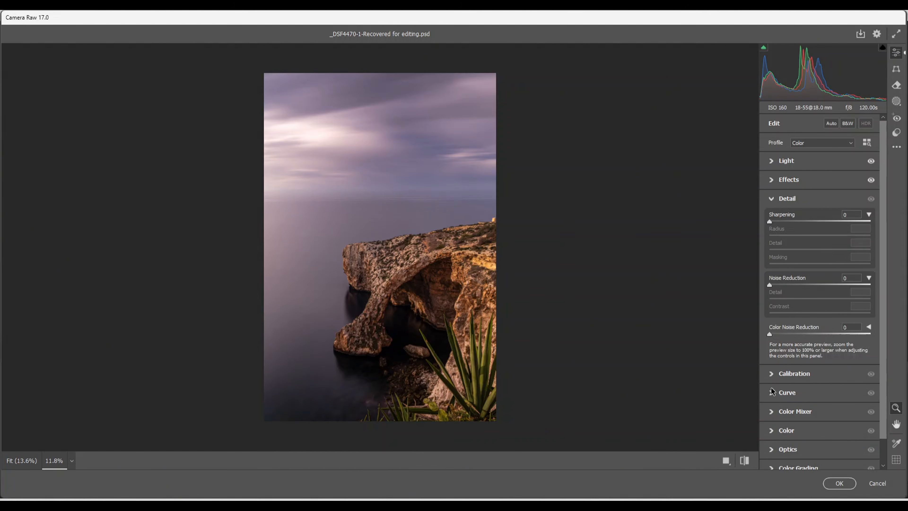
{"action": "left_click_drag", "start_coordinate": [770, 222], "coordinate": [787, 222]}
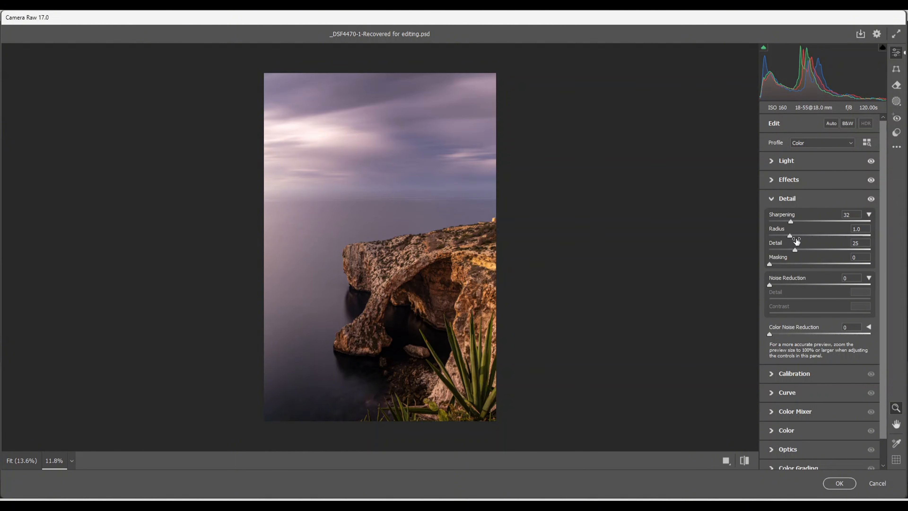
{"action": "left_click_drag", "start_coordinate": [789, 236], "coordinate": [852, 259]}
{"action": "left_click_drag", "start_coordinate": [771, 264], "coordinate": [788, 268]}
{"action": "left_click", "coordinate": [788, 269], "text": "alt"}
{"action": "left_click_drag", "start_coordinate": [794, 268], "coordinate": [851, 267]}
Step: Set the Blue Primary Saturation to +70 in the Calibration settings
{"action": "left_click", "coordinate": [772, 374]}
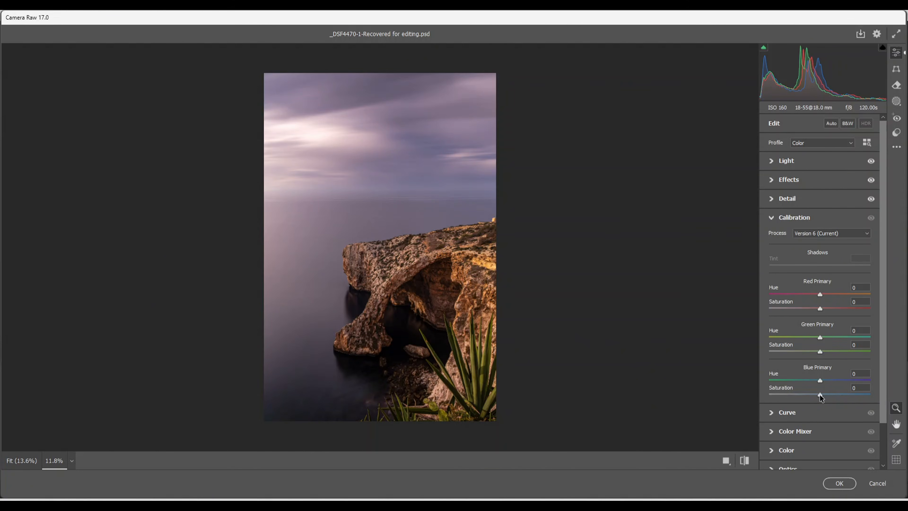
{"action": "left_click_drag", "start_coordinate": [821, 397], "coordinate": [840, 402]}
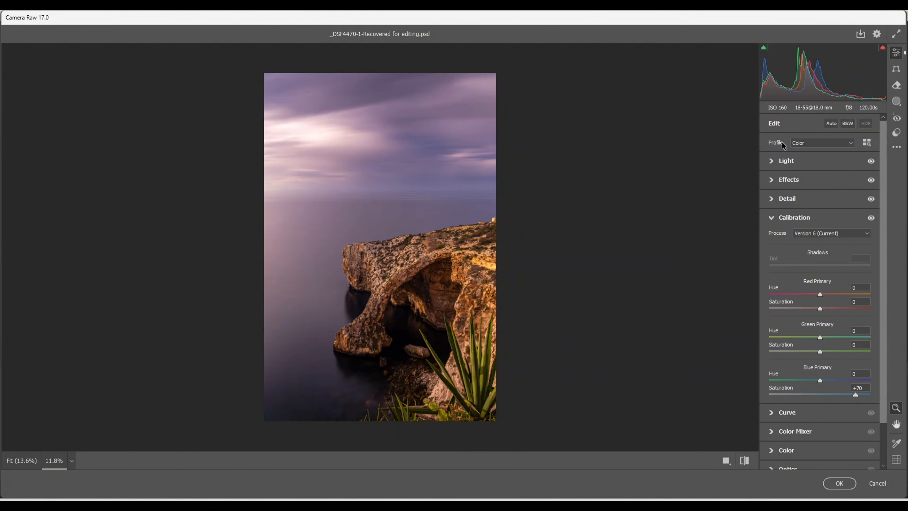
Step: Fine-tune the Light settings with Whites +52, Shadows +67 and a readjusted Blacks value, and apply the Camera Raw edits
{"action": "left_click", "coordinate": [771, 162]}
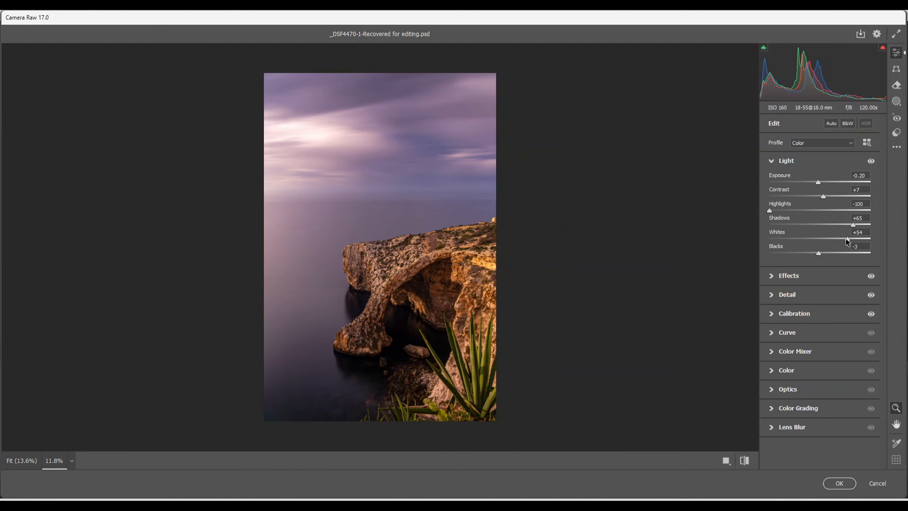
{"action": "left_click_drag", "start_coordinate": [848, 241], "coordinate": [845, 239]}
{"action": "left_click_drag", "start_coordinate": [856, 224], "coordinate": [854, 225]}
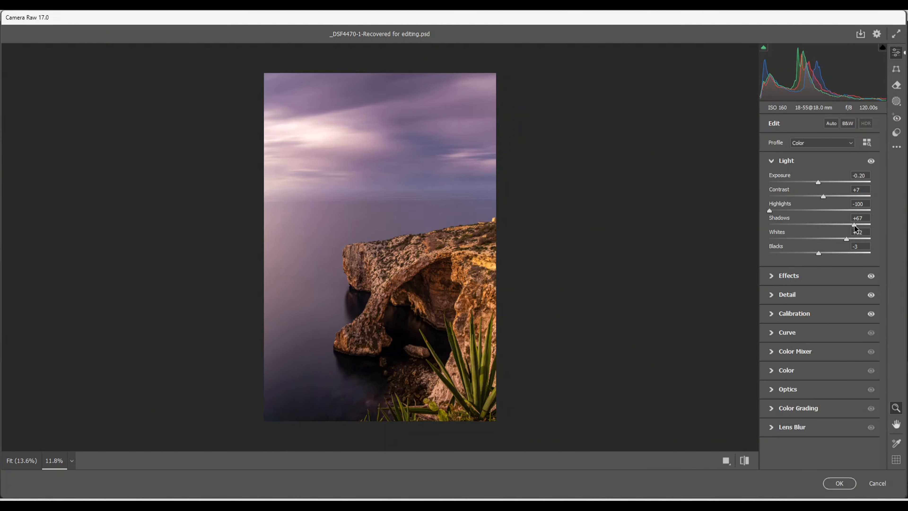
{"action": "double_click", "coordinate": [821, 253]}
{"action": "left_click", "coordinate": [831, 485]}
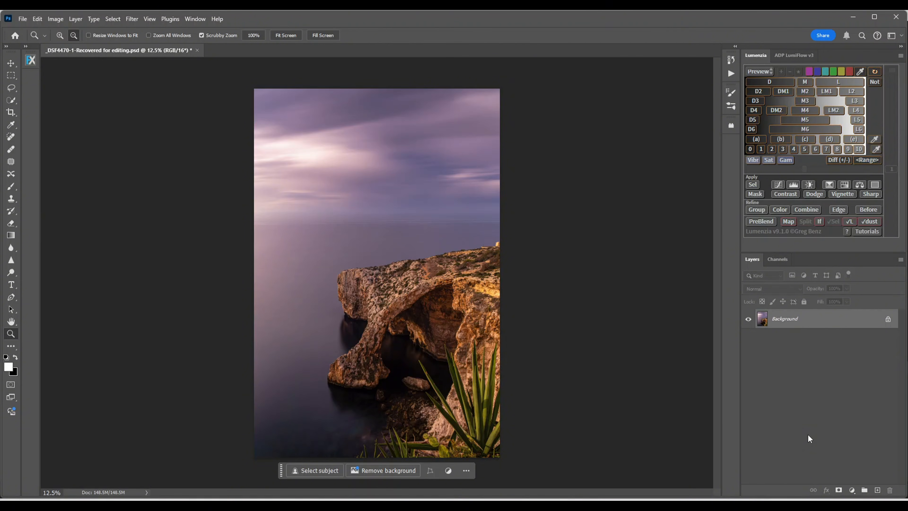
Step: Add a Black & White adjustment layer above the Background, keeping the Default preset
{"action": "left_click", "coordinate": [852, 490]}
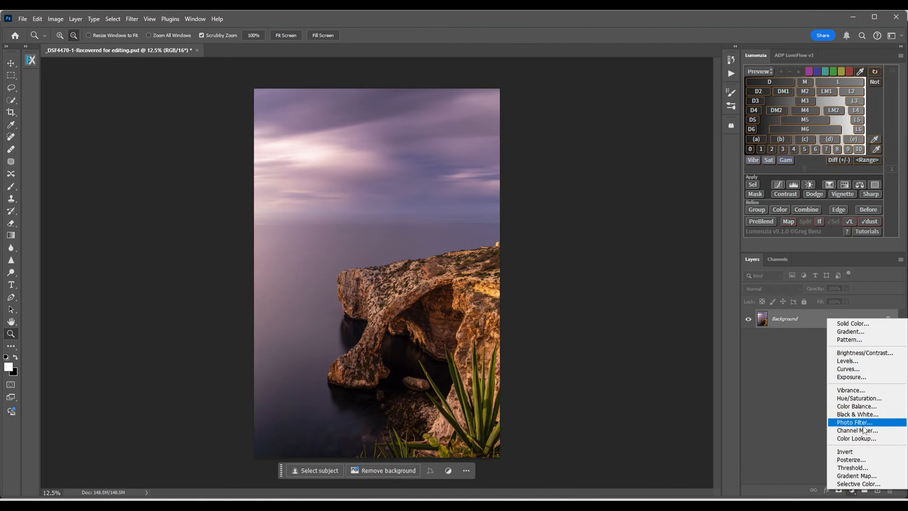
{"action": "left_click", "coordinate": [844, 415]}
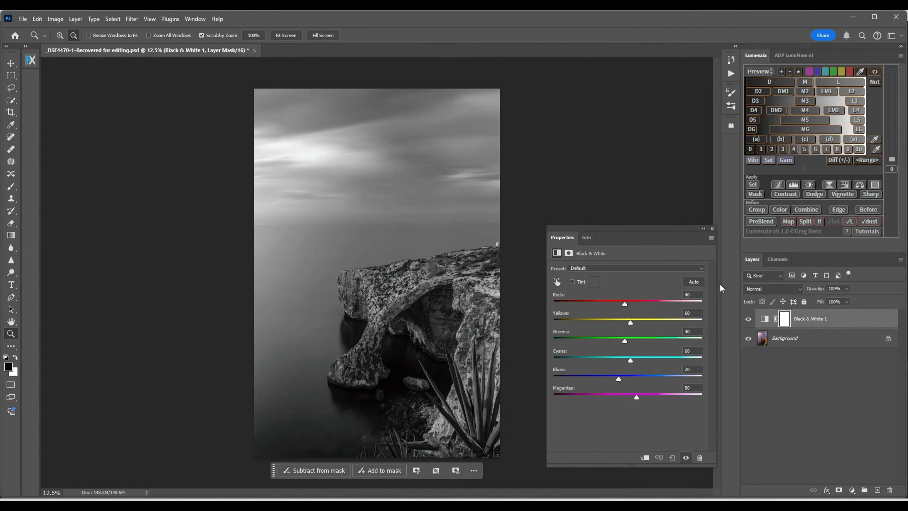
{"action": "left_click", "coordinate": [713, 229]}
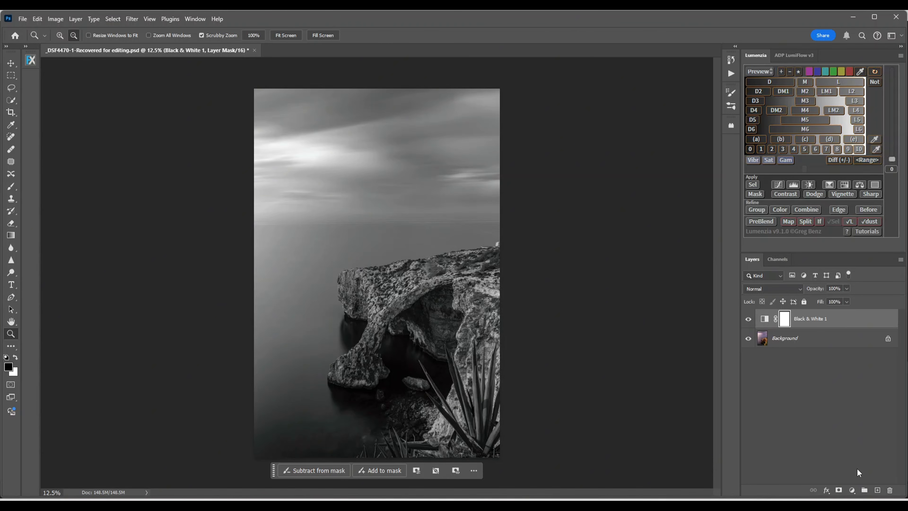
Step: Add a Gradient Map adjustment layer above the Black & White layer and set its method to Classic
{"action": "left_click", "coordinate": [853, 490]}
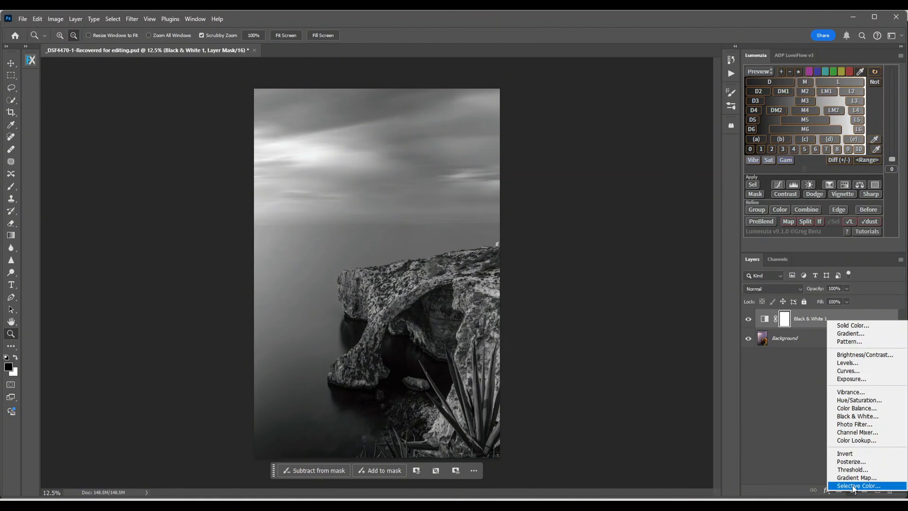
{"action": "left_click", "coordinate": [851, 481]}
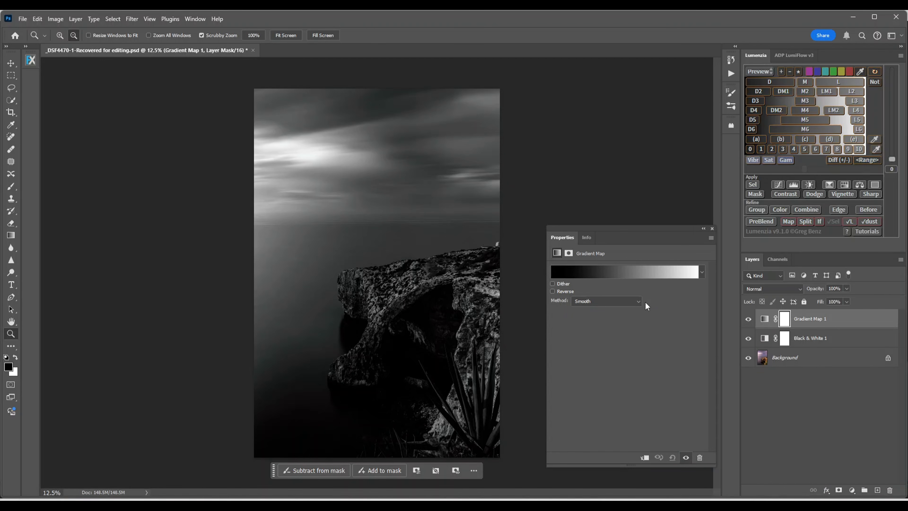
{"action": "left_click", "coordinate": [638, 301]}
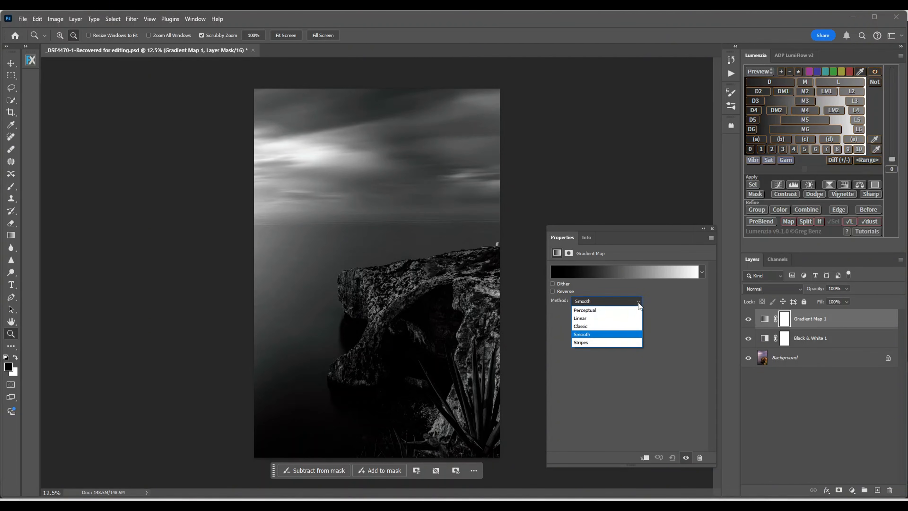
{"action": "left_click", "coordinate": [611, 325]}
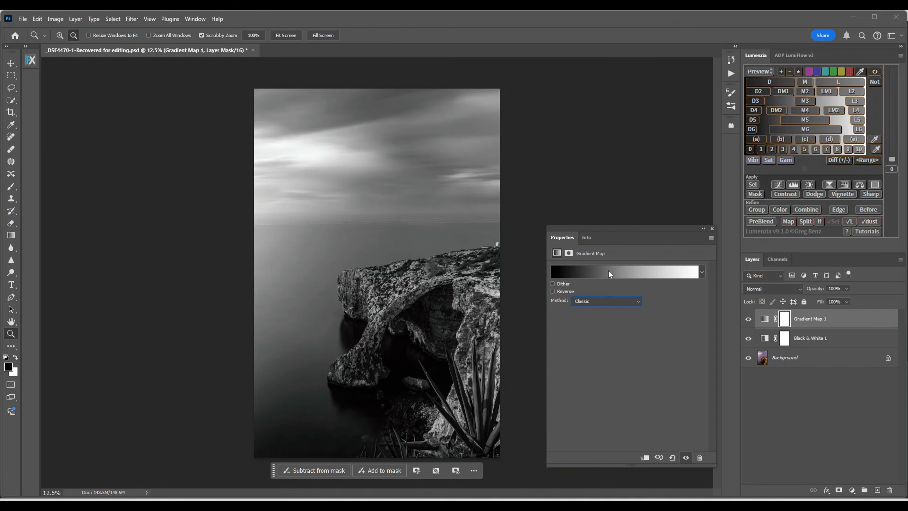
Step: Move the gradient map's white stop to location 88 and accept the gradient
{"action": "left_click", "coordinate": [620, 274]}
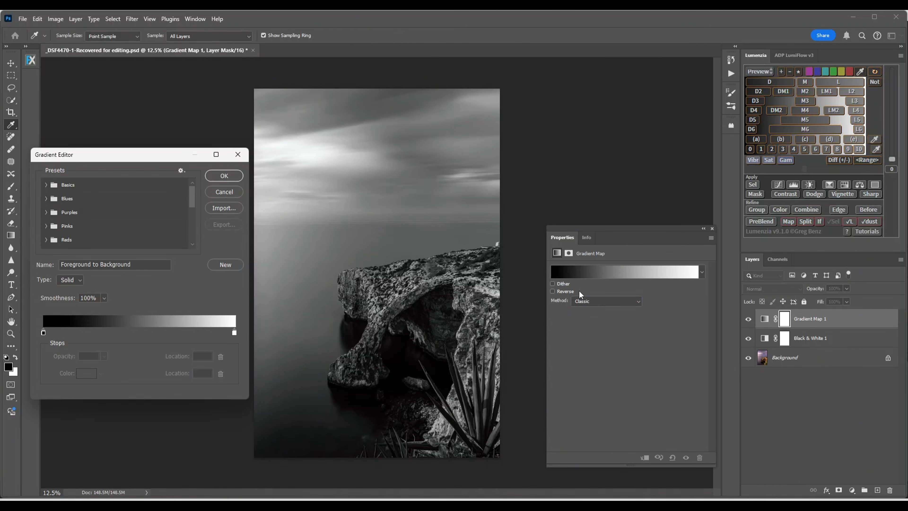
{"action": "left_click_drag", "start_coordinate": [235, 332], "coordinate": [212, 330]}
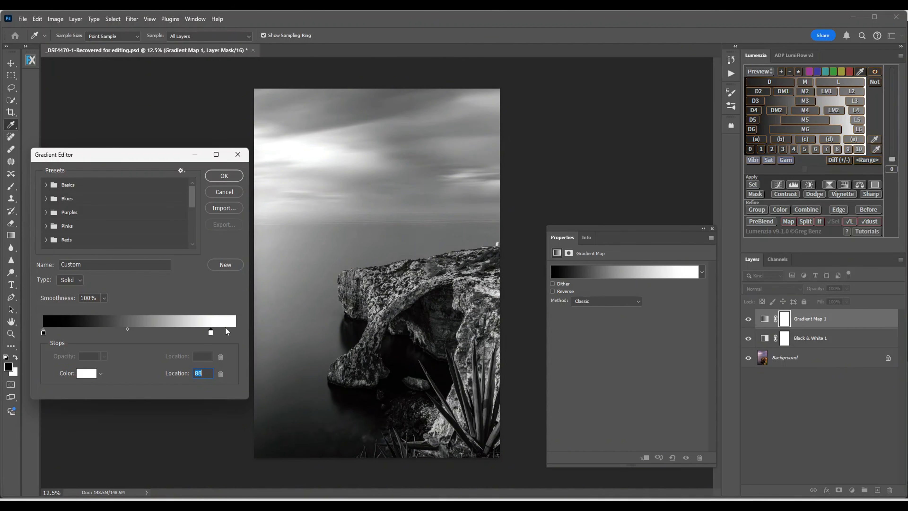
{"action": "left_click", "coordinate": [223, 176]}
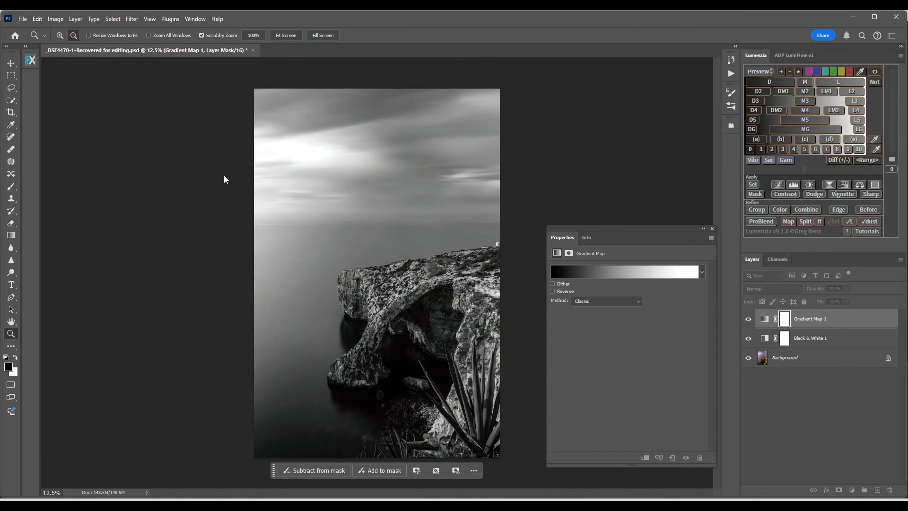
{"action": "left_click", "coordinate": [712, 228]}
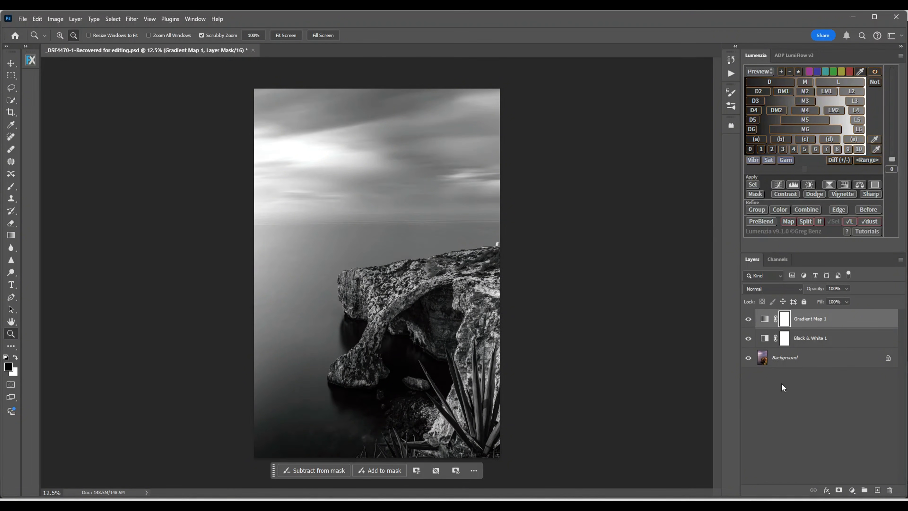
Step: Flatten the image into a single layer and open it in the Camera Raw Filter
{"action": "left_click", "coordinate": [901, 260]}
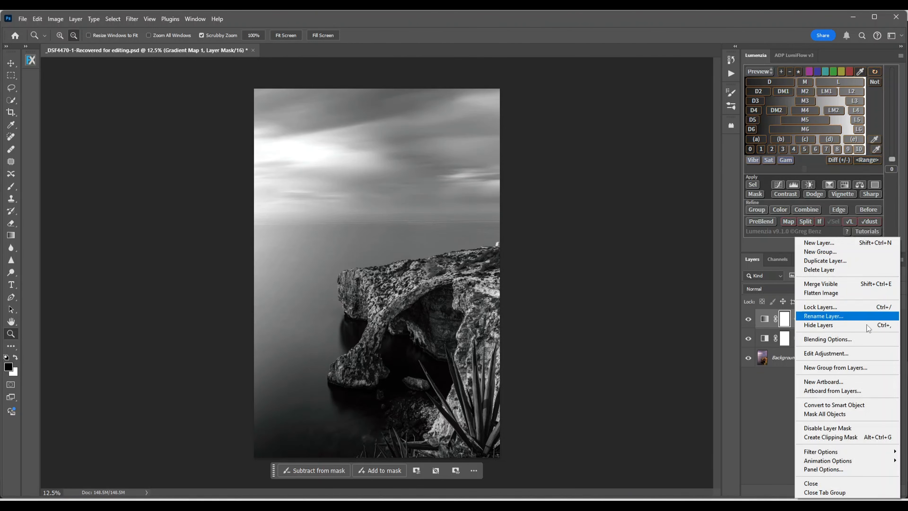
{"action": "left_click", "coordinate": [811, 293]}
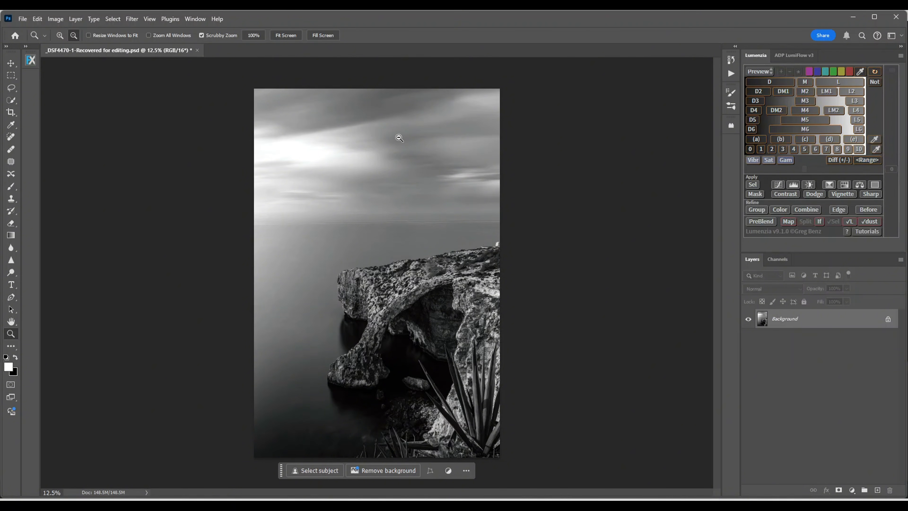
{"action": "left_click", "coordinate": [132, 20]}
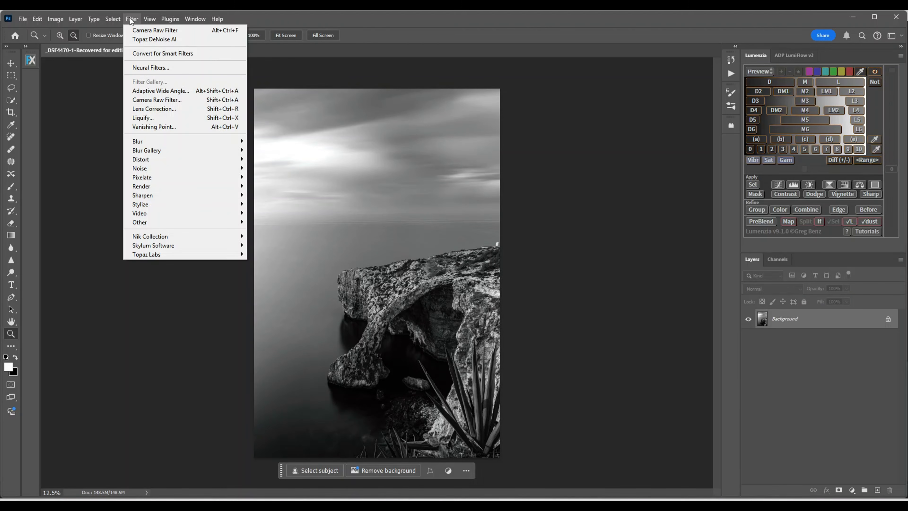
{"action": "left_click", "coordinate": [154, 102]}
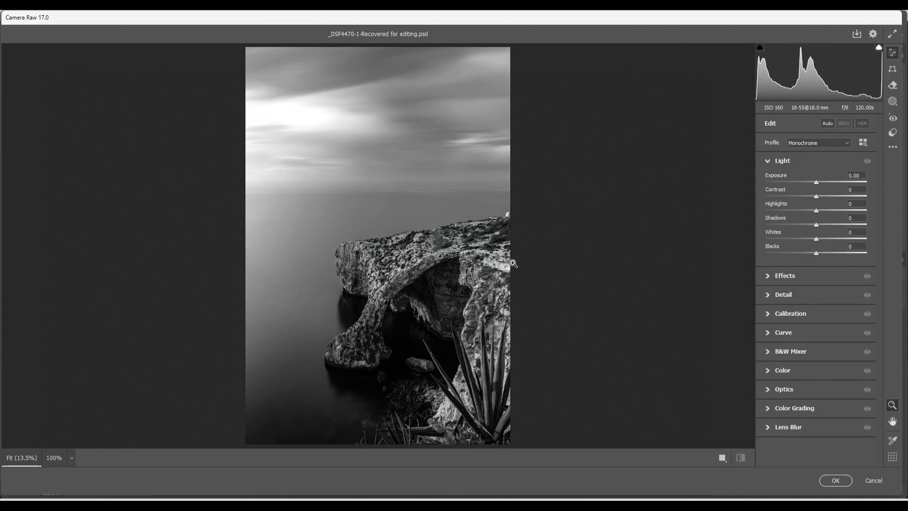
Step: Adjust the black-and-white image's Light settings: Highlights -60, Shadows +70, Whites +31, Blacks -5 and Exposure -0.10
{"action": "scroll", "coordinate": [414, 242], "scroll_direction": "down", "scroll_amount": 3}
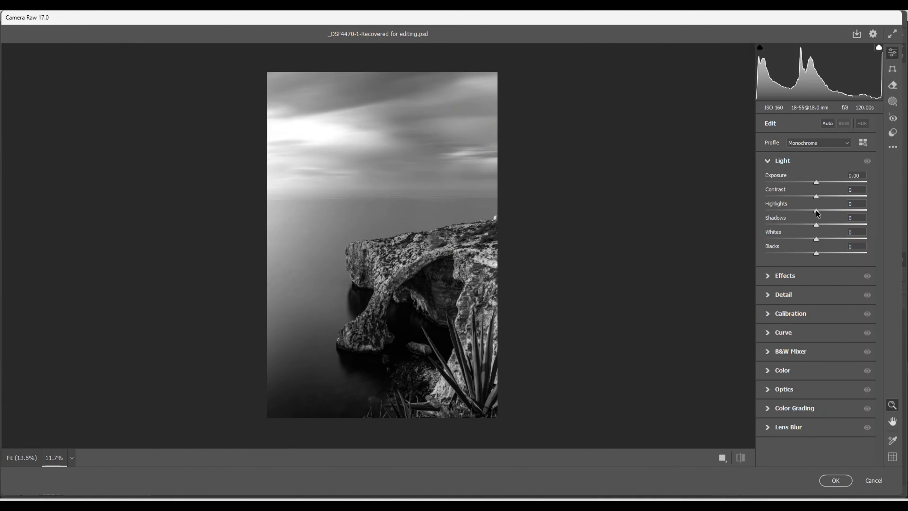
{"action": "left_click_drag", "start_coordinate": [817, 211], "coordinate": [853, 226]}
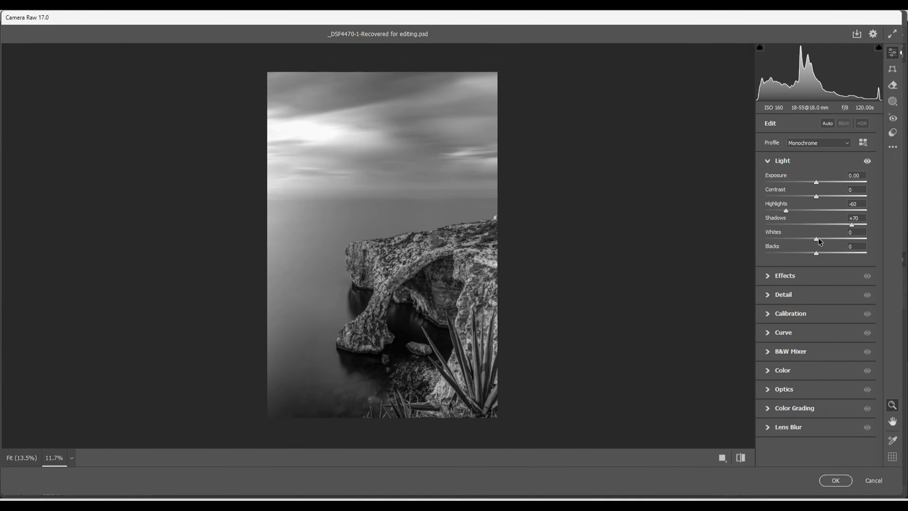
{"action": "mouse_move", "coordinate": [817, 238]}
{"action": "left_mouse_down"}
{"action": "mouse_move", "coordinate": [833, 238]}
{"action": "mouse_move", "coordinate": [815, 254]}
{"action": "left_mouse_up"}
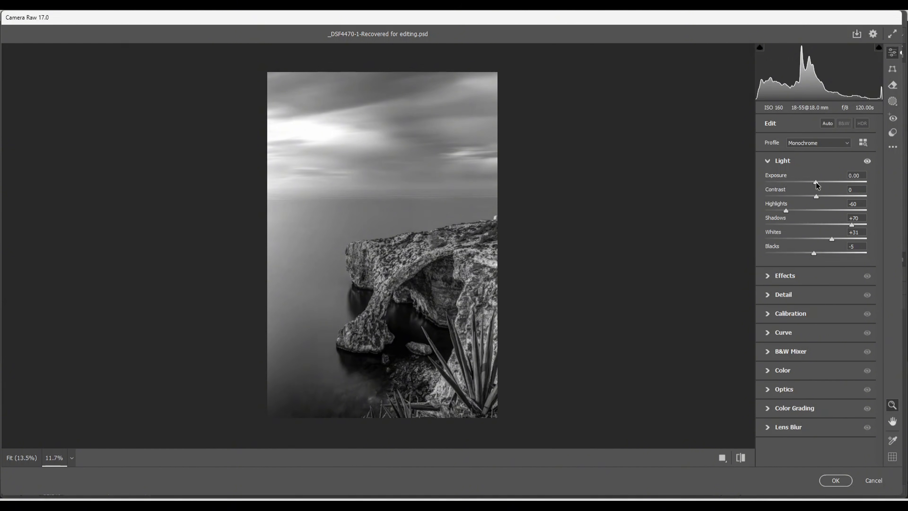
{"action": "left_click_drag", "start_coordinate": [817, 183], "coordinate": [816, 183]}
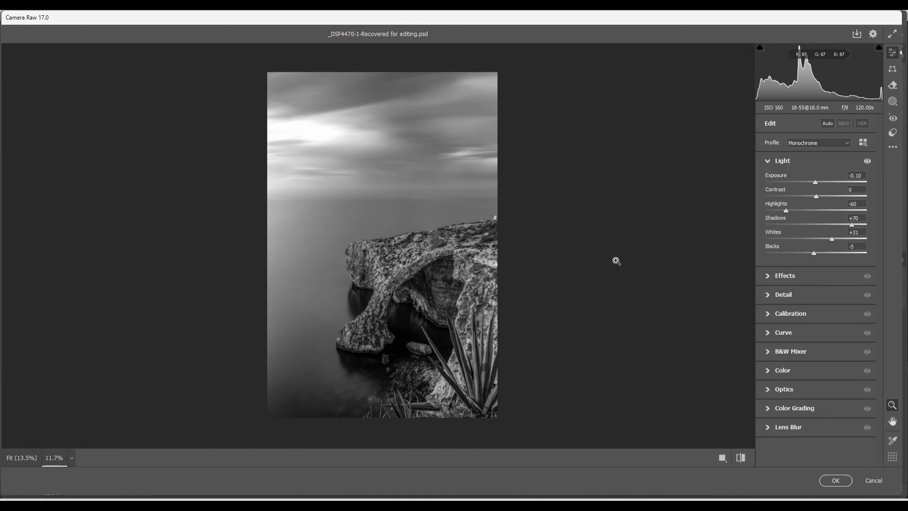
Step: Add a linear gradient mask from the photo's top edge to just below the horizon and set its Exposure to -0.80
{"action": "left_click", "coordinate": [893, 102]}
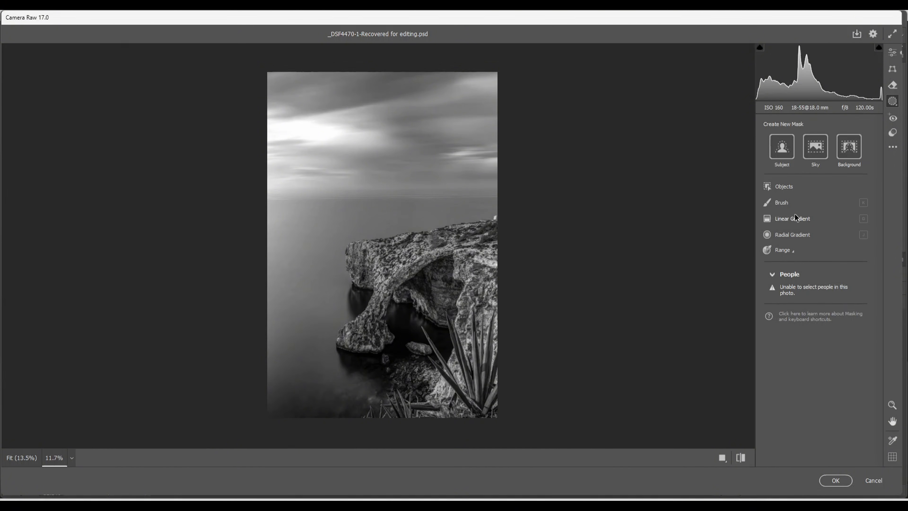
{"action": "left_click", "coordinate": [788, 218]}
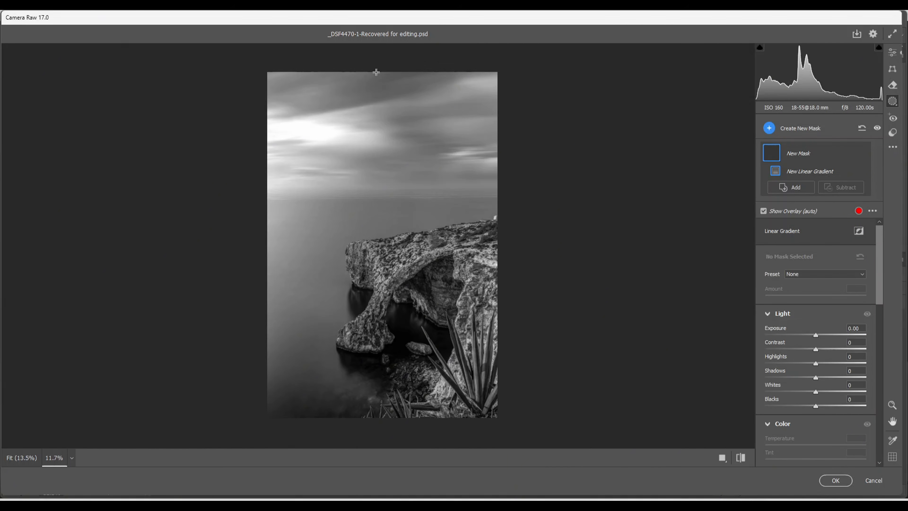
{"action": "left_click_drag", "start_coordinate": [377, 69], "coordinate": [379, 214]}
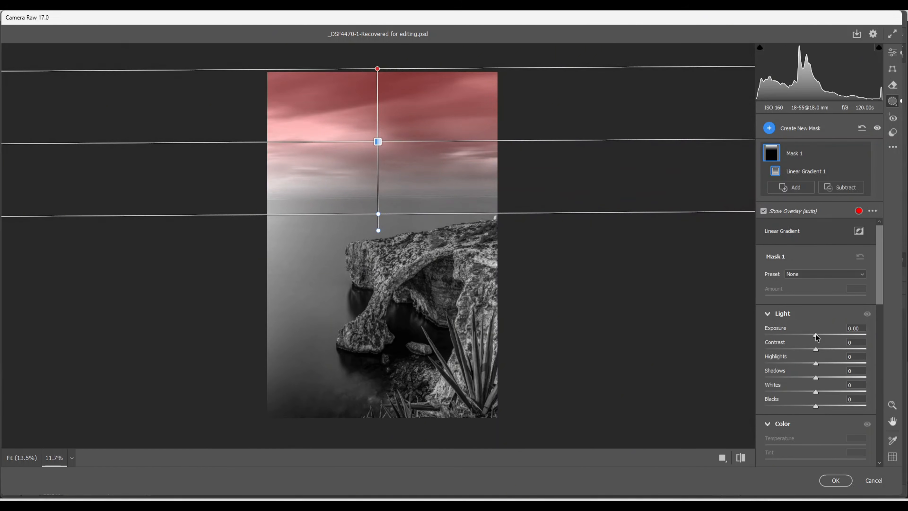
{"action": "left_click_drag", "start_coordinate": [815, 334], "coordinate": [807, 337]}
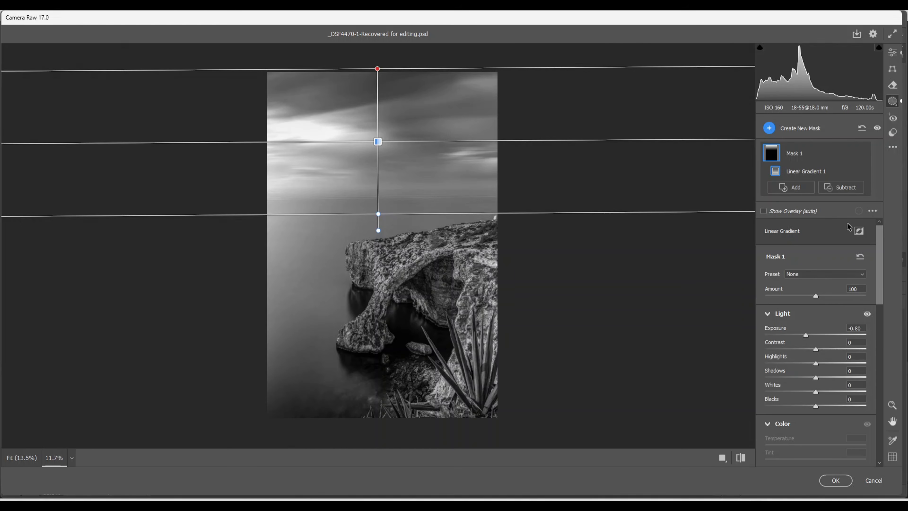
Step: Add a second, shorter linear gradient mask from the photo's top edge to the bright clouds, with Exposure -0.30
{"action": "left_click", "coordinate": [769, 128]}
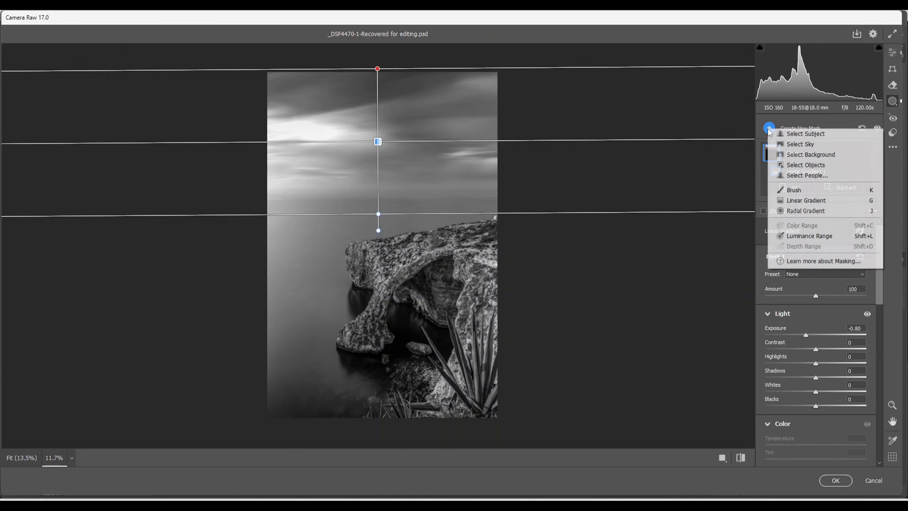
{"action": "left_click", "coordinate": [807, 203]}
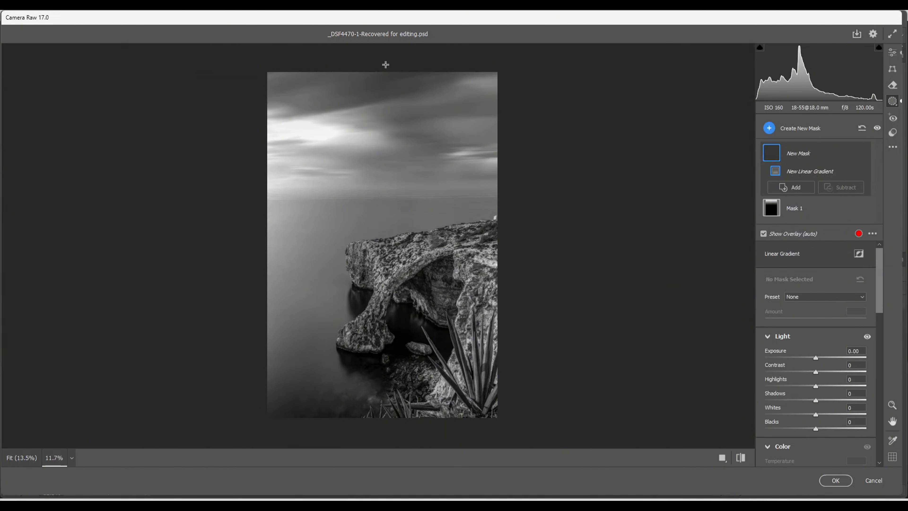
{"action": "left_click_drag", "start_coordinate": [383, 69], "coordinate": [384, 139]}
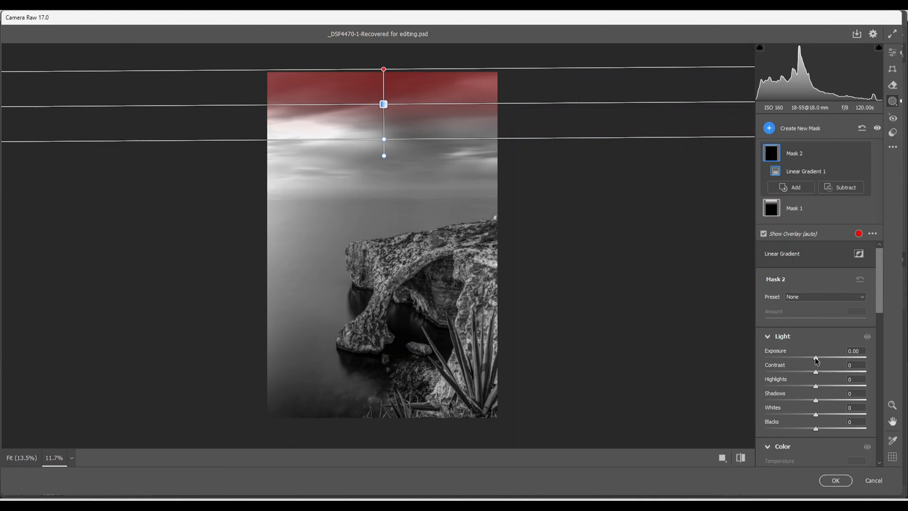
{"action": "left_click_drag", "start_coordinate": [816, 358], "coordinate": [813, 362]}
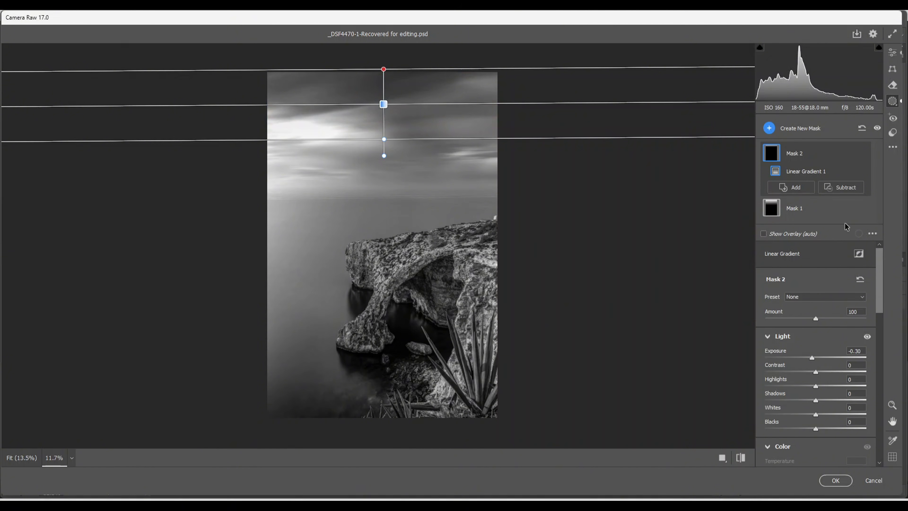
Step: Add a linear gradient mask from the photo's bottom edge up to the base of the rock arch, with Exposure -0.50
{"action": "left_click", "coordinate": [769, 127]}
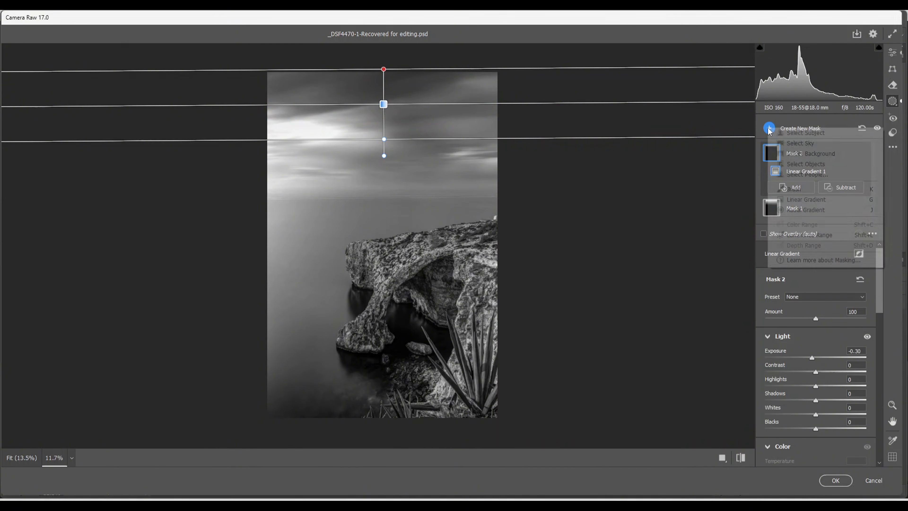
{"action": "left_click", "coordinate": [802, 204]}
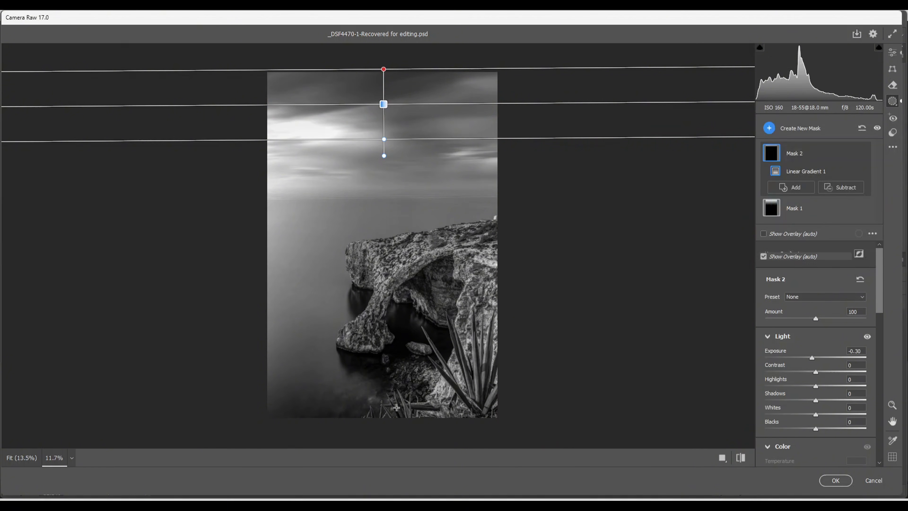
{"action": "left_click_drag", "start_coordinate": [386, 423], "coordinate": [386, 355]}
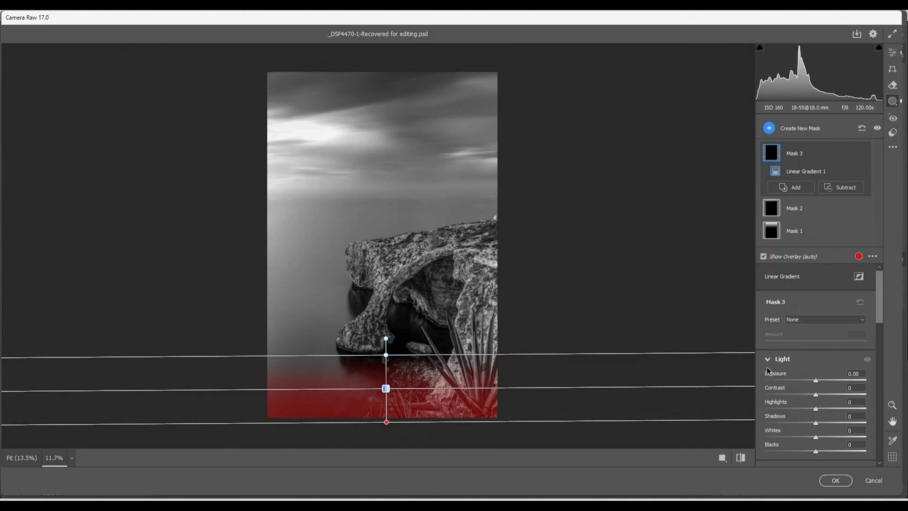
{"action": "left_click_drag", "start_coordinate": [816, 381], "coordinate": [808, 381]}
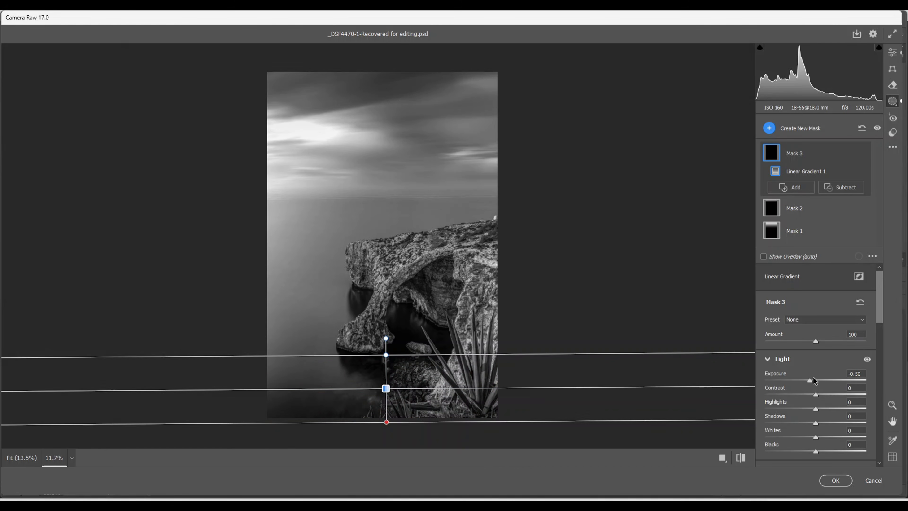
Step: Add a flat radial gradient mask over the bright cloud streak at the photo's right edge and set Exposure to +0.35
{"action": "left_click", "coordinate": [769, 128]}
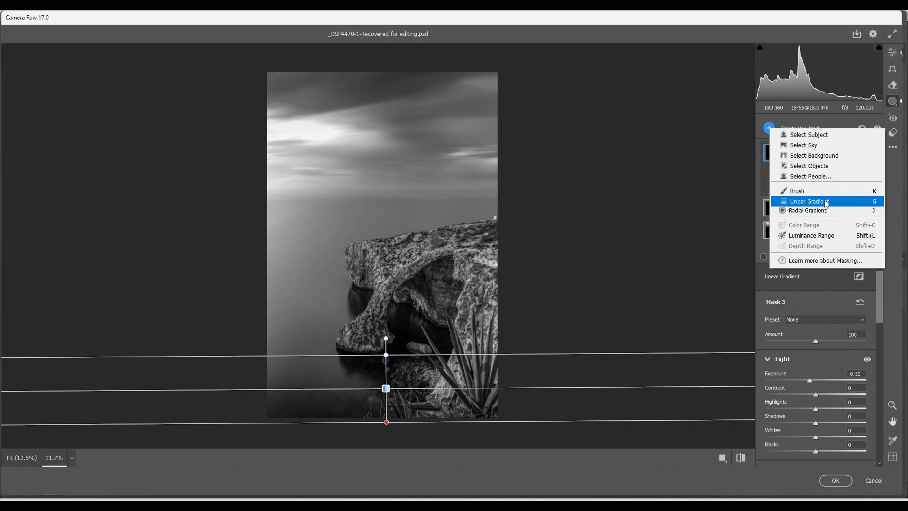
{"action": "left_click", "coordinate": [804, 212]}
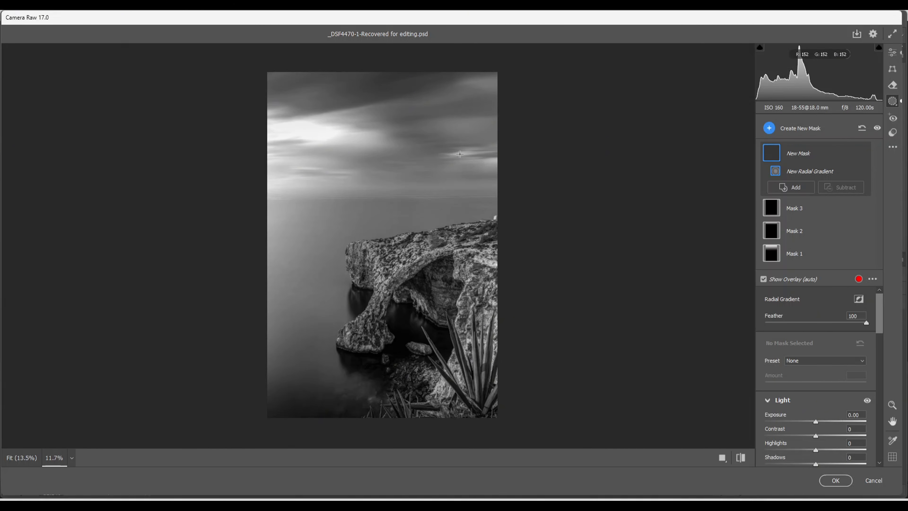
{"action": "left_click_drag", "start_coordinate": [460, 154], "coordinate": [497, 164]}
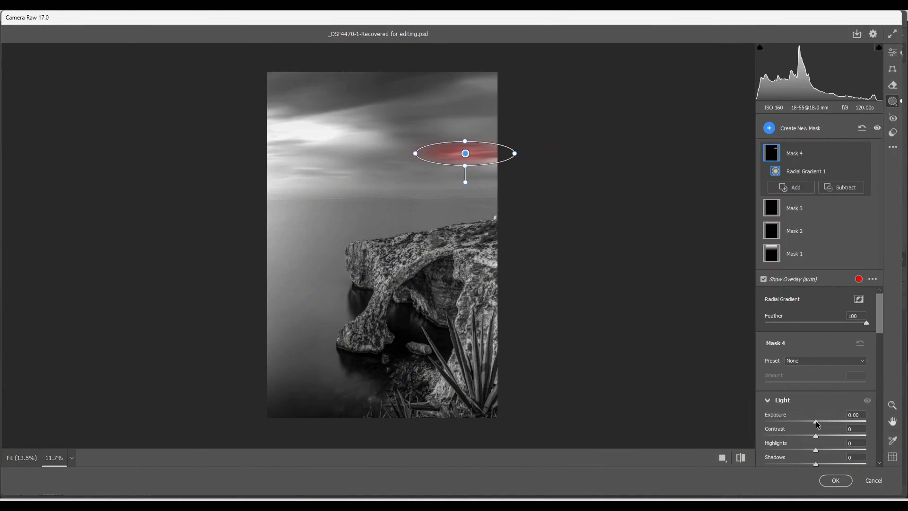
{"action": "left_click_drag", "start_coordinate": [816, 422], "coordinate": [822, 424]}
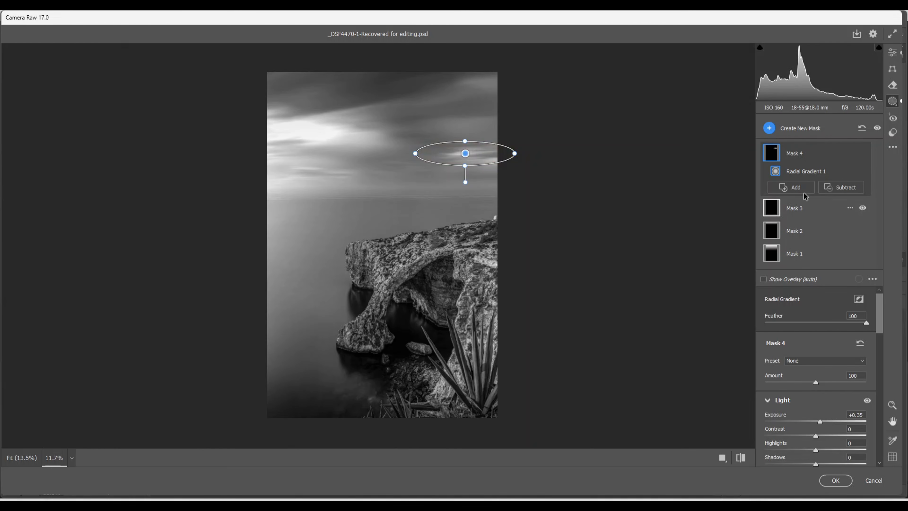
Step: Add a flat radial gradient mask over the light clouds just above the horizon on the photo's left side, with Exposure +0.35
{"action": "mouse_move", "coordinate": [774, 173]}
{"action": "left_click", "coordinate": [770, 129]}
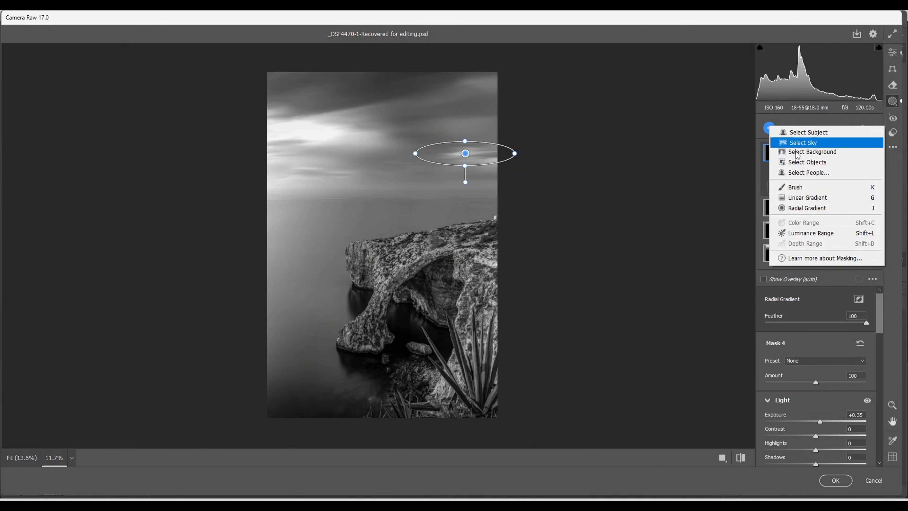
{"action": "left_click", "coordinate": [801, 213]}
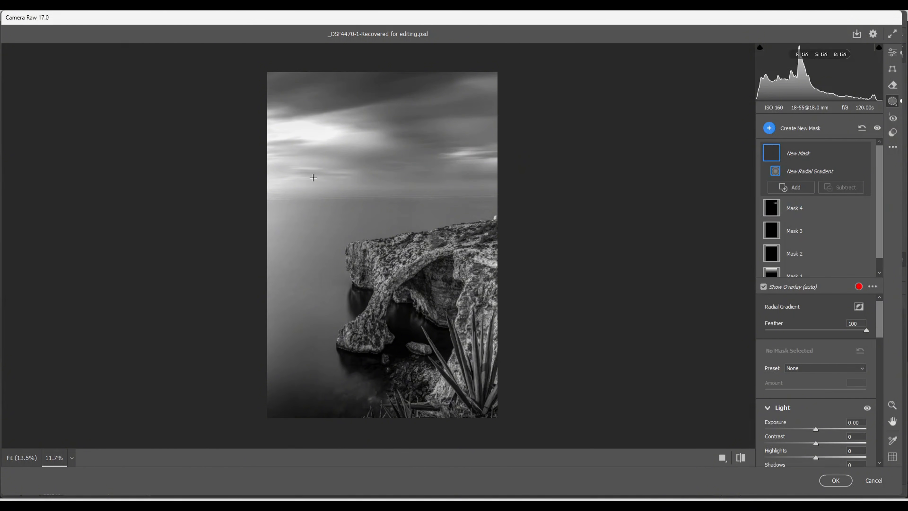
{"action": "left_click_drag", "start_coordinate": [313, 177], "coordinate": [353, 186]}
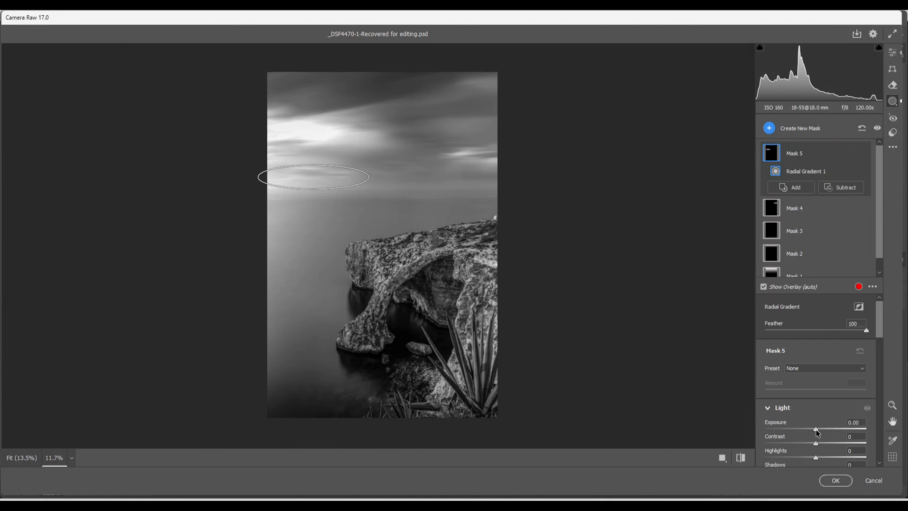
{"action": "left_click_drag", "start_coordinate": [816, 432], "coordinate": [821, 431]}
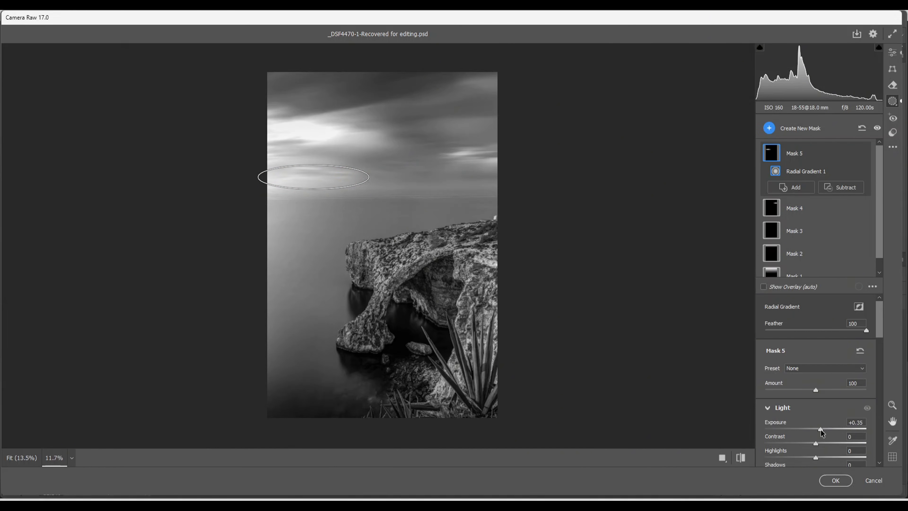
Step: Add a small radial gradient mask over the clouds in the photo's upper-right corner and set its Exposure to +0.25
{"action": "left_click", "coordinate": [770, 128]}
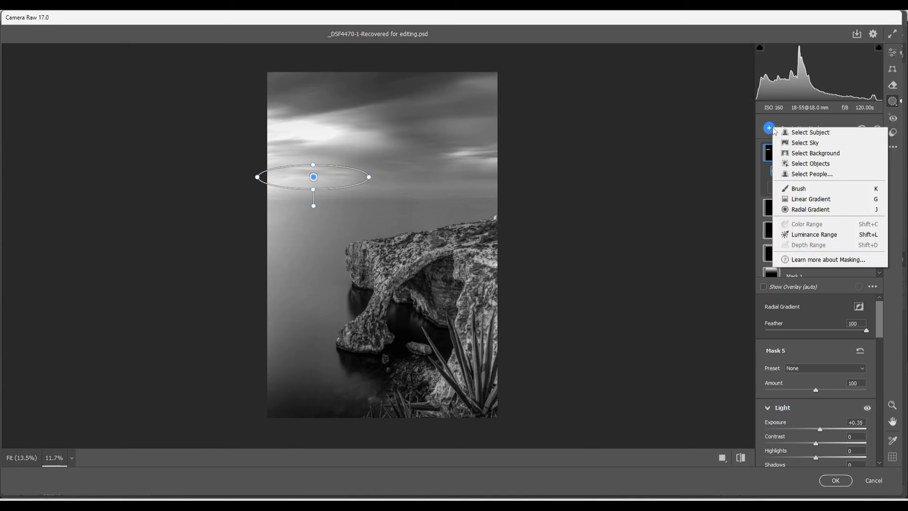
{"action": "left_click", "coordinate": [811, 209]}
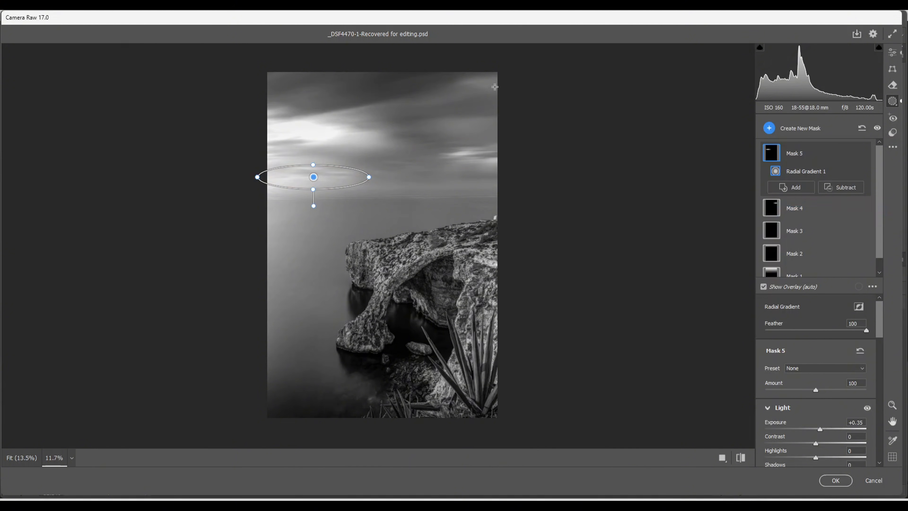
{"action": "left_click_drag", "start_coordinate": [482, 84], "coordinate": [503, 93]}
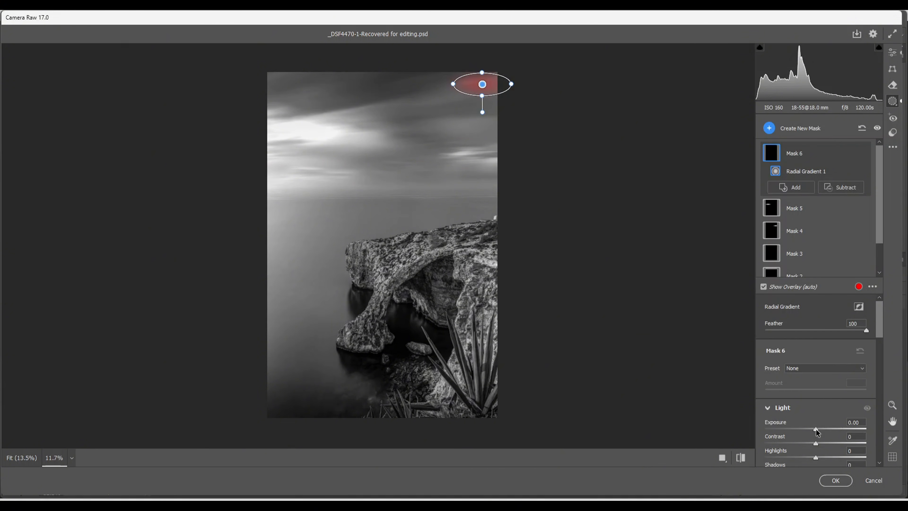
{"action": "left_click_drag", "start_coordinate": [816, 430], "coordinate": [819, 430]}
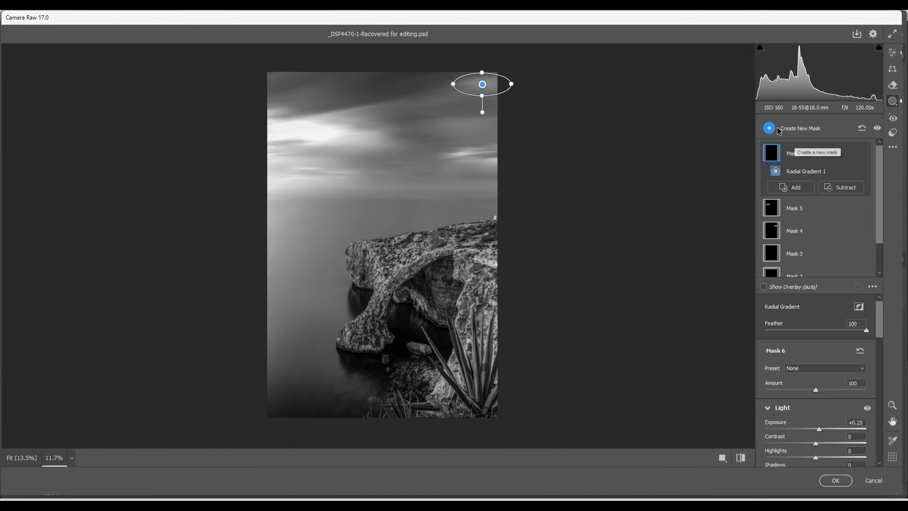
Step: Add a wide, flat radial gradient mask spanning the whole horizon and set its Exposure to +0.10
{"action": "left_click", "coordinate": [770, 129]}
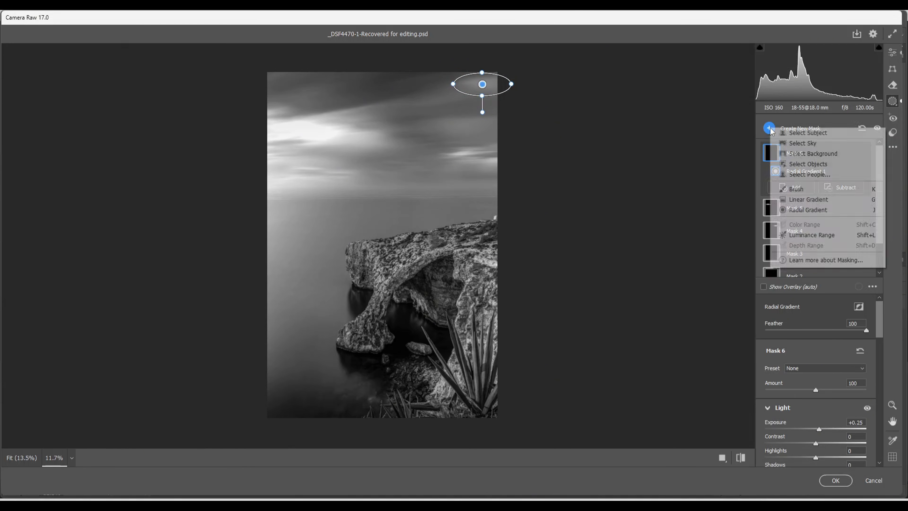
{"action": "left_click", "coordinate": [802, 213]}
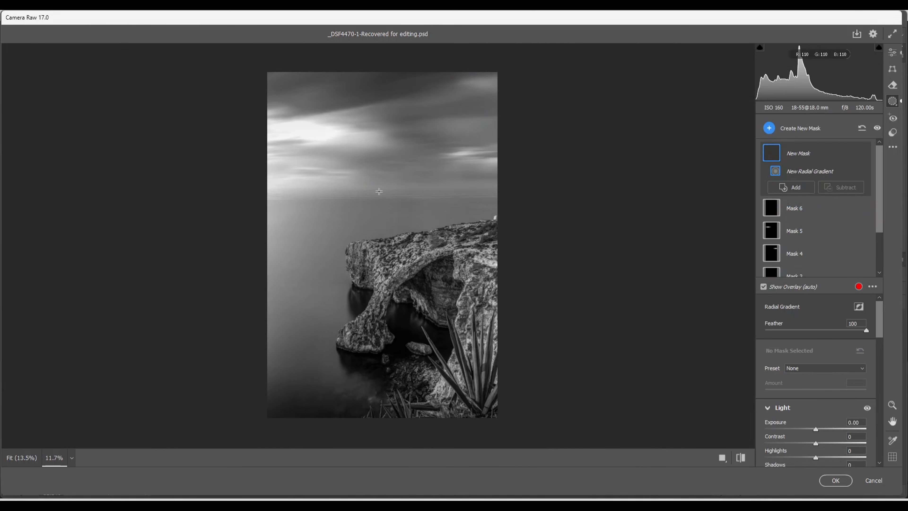
{"action": "left_click_drag", "start_coordinate": [379, 192], "coordinate": [540, 205]}
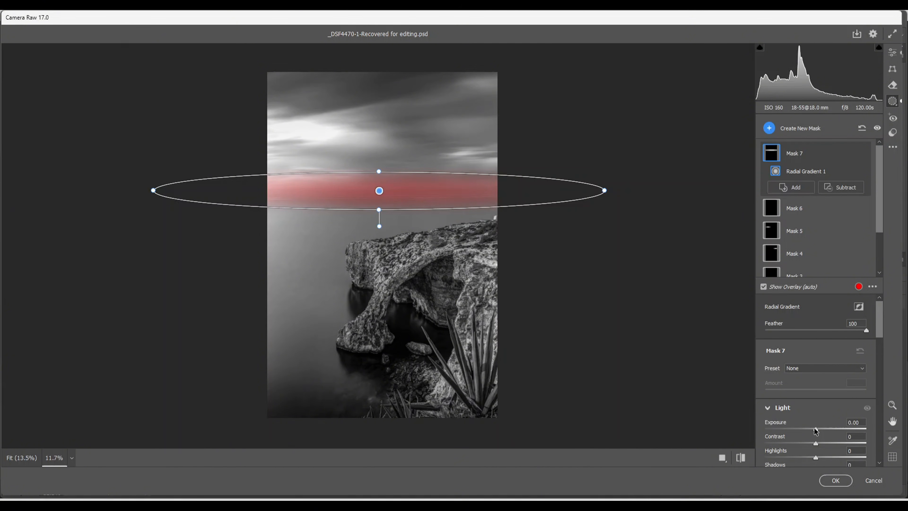
{"action": "left_click_drag", "start_coordinate": [819, 430], "coordinate": [820, 431]}
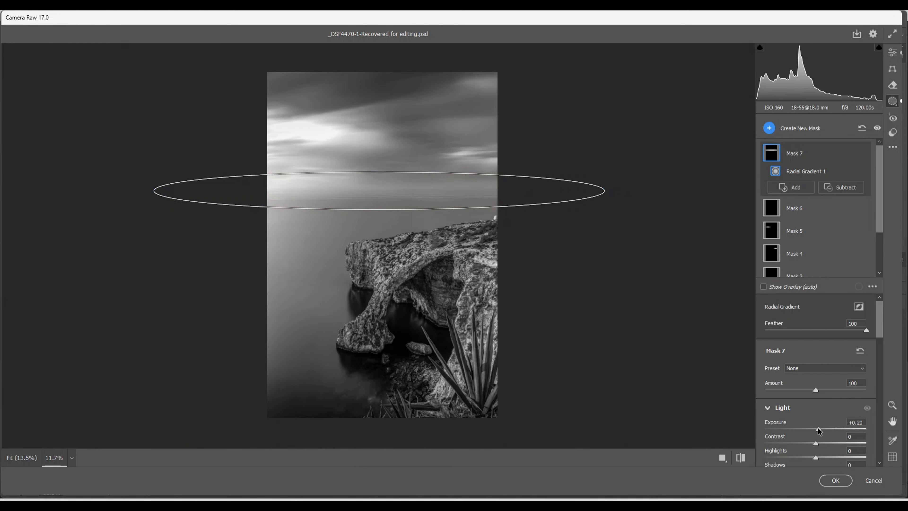
{"action": "left_click_drag", "start_coordinate": [820, 432], "coordinate": [817, 432]}
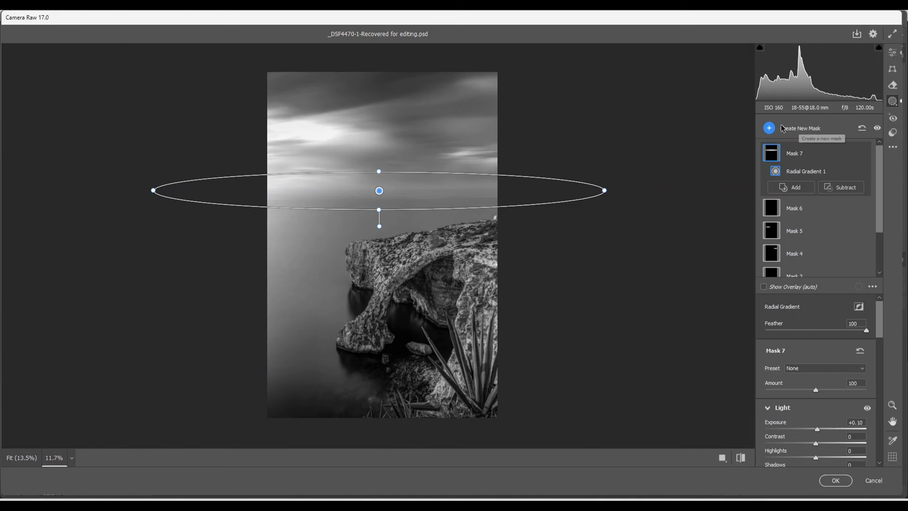
Step: Add a large, slightly tilted radial gradient mask centred just outside the photo's left edge, reaching over the bright sky and sea
{"action": "left_click", "coordinate": [769, 129]}
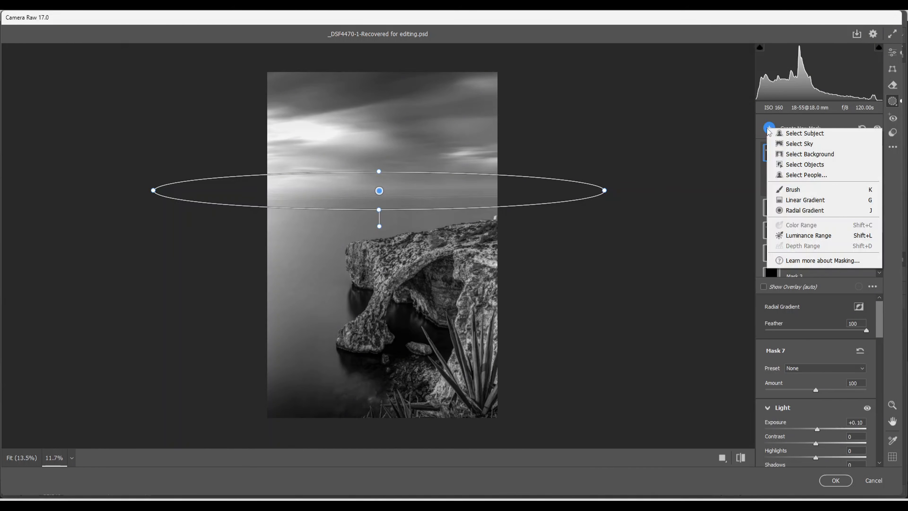
{"action": "left_click", "coordinate": [793, 212]}
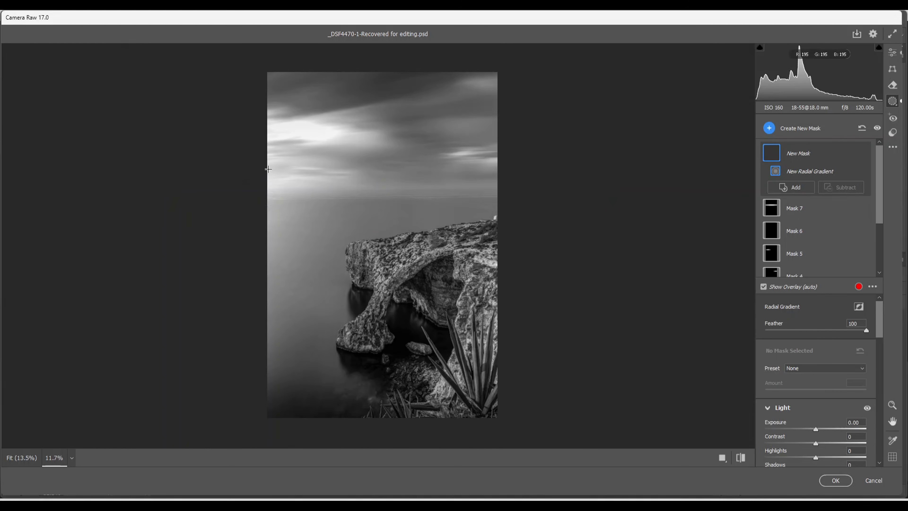
{"action": "left_click_drag", "start_coordinate": [260, 159], "coordinate": [308, 240]}
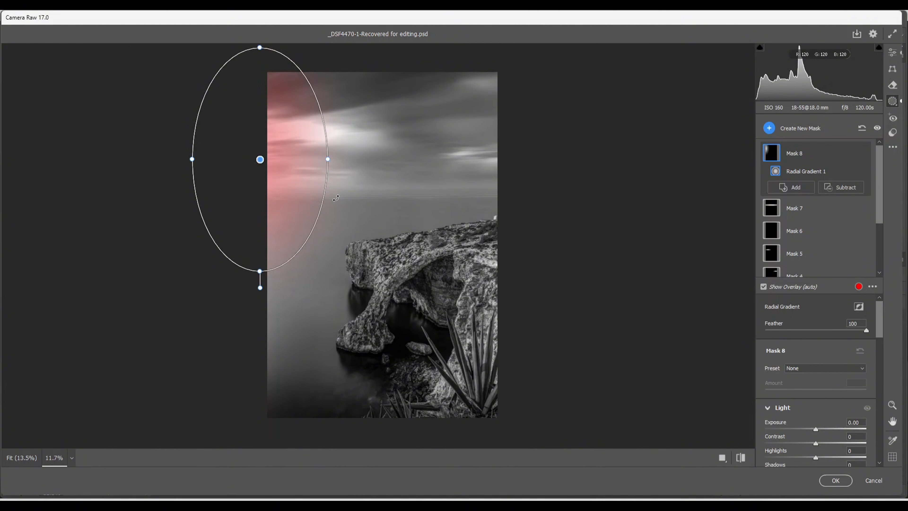
{"action": "left_click_drag", "start_coordinate": [337, 197], "coordinate": [332, 214]}
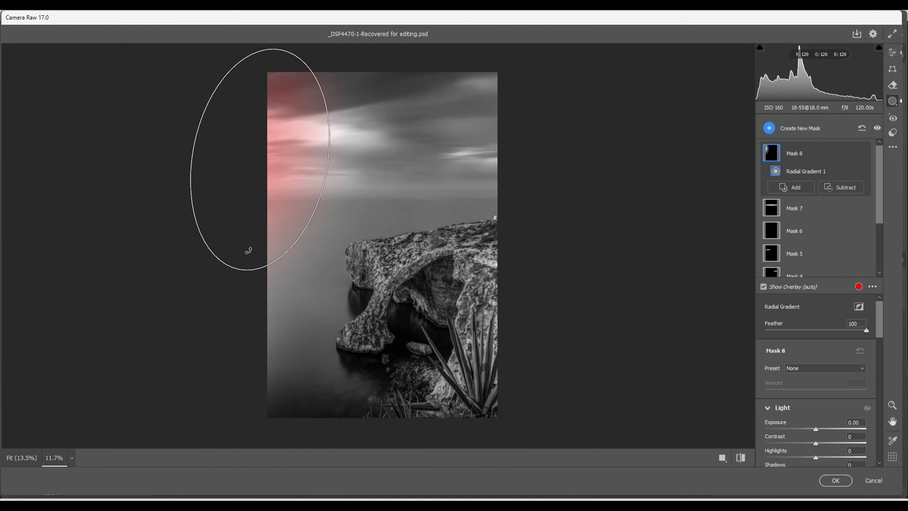
{"action": "left_click_drag", "start_coordinate": [239, 270], "coordinate": [256, 310]}
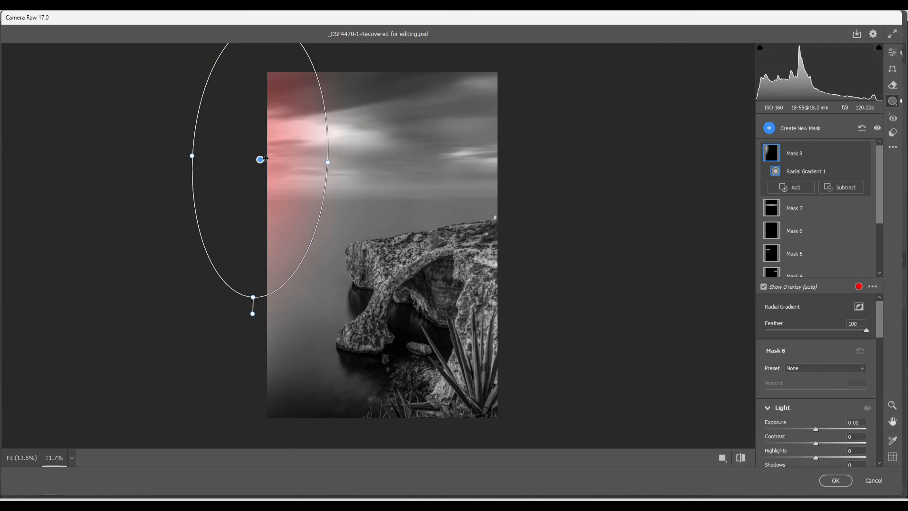
{"action": "left_click_drag", "start_coordinate": [260, 159], "coordinate": [261, 178]}
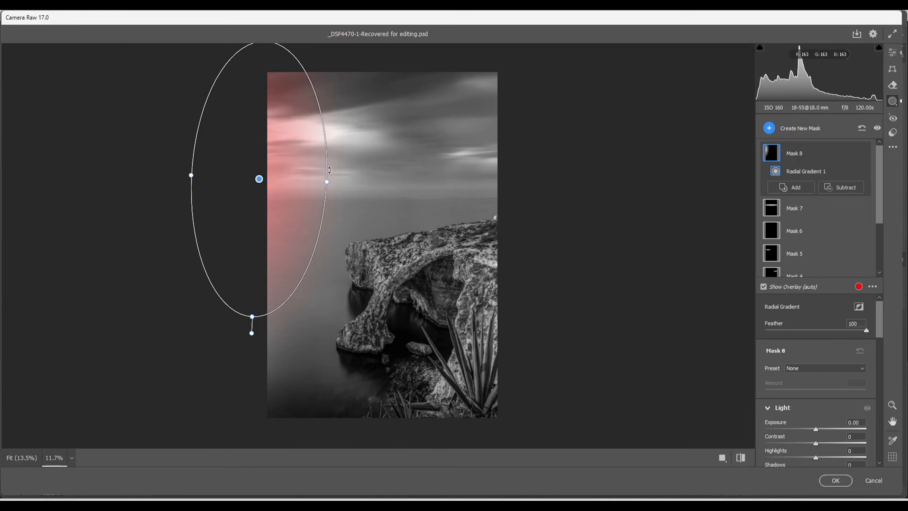
{"action": "left_click_drag", "start_coordinate": [328, 182], "coordinate": [355, 222]}
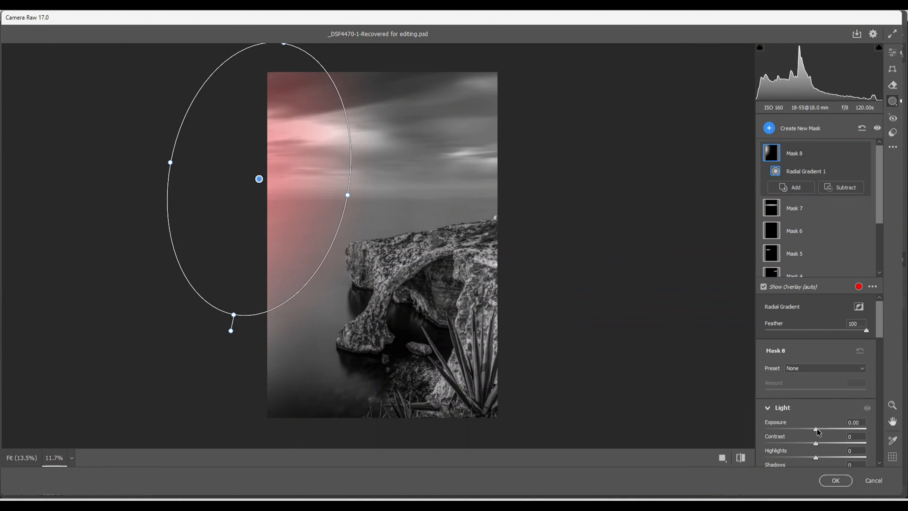
Step: Set the Exposure of the large left-edge radial gradient to +0.60
{"action": "left_click_drag", "start_coordinate": [818, 431], "coordinate": [829, 434]}
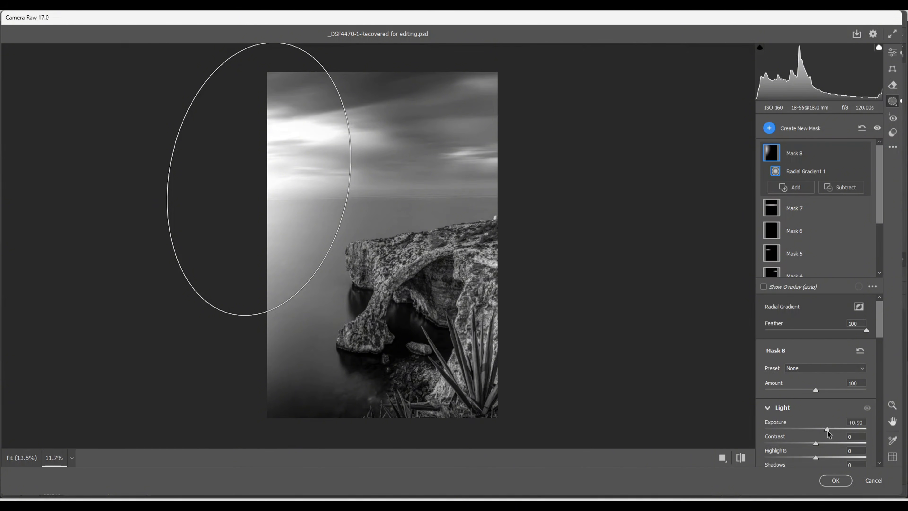
{"action": "left_click_drag", "start_coordinate": [829, 434], "coordinate": [827, 435]}
{"action": "left_click_drag", "start_coordinate": [824, 435], "coordinate": [824, 434]}
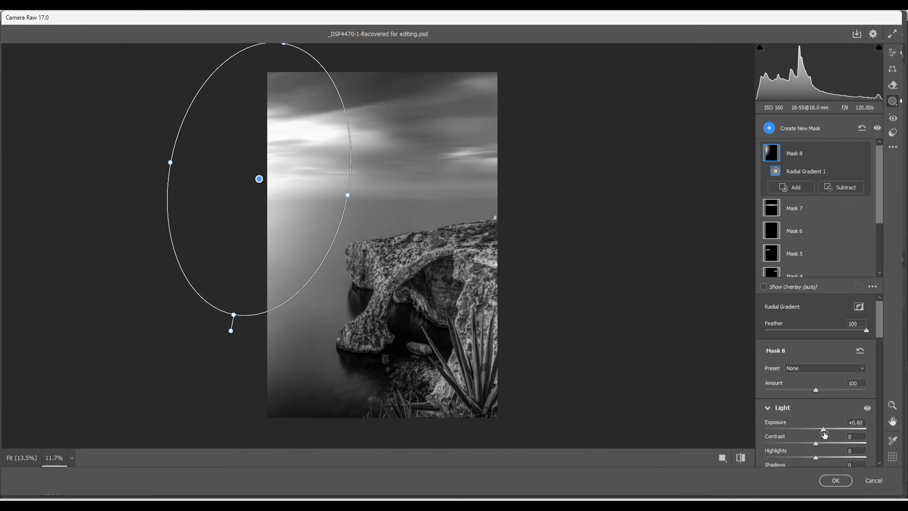
Step: Set Dehaze to -38 for the left-edge radial gradient and widen its ellipse to reach the tip of the cliff
{"action": "scroll", "coordinate": [824, 430], "scroll_direction": "down", "scroll_amount": 5}
{"action": "scroll", "coordinate": [824, 425], "scroll_direction": "down", "scroll_amount": 5}
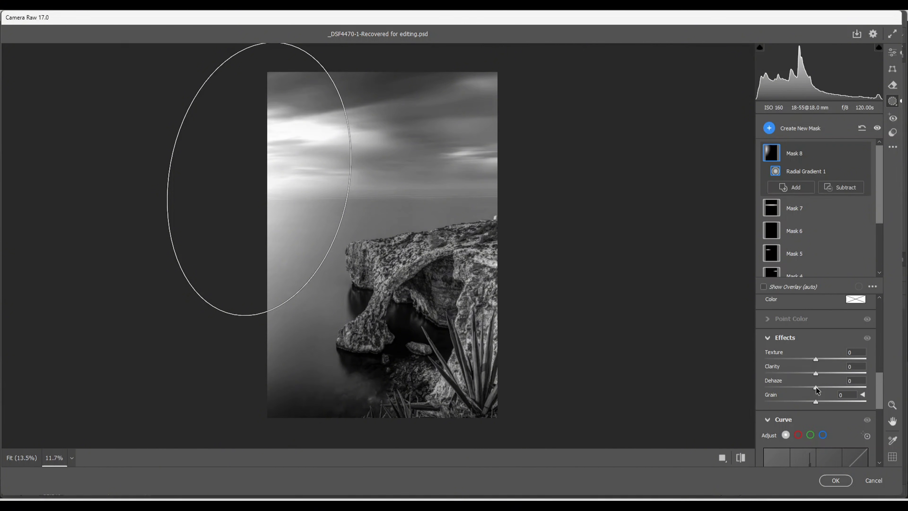
{"action": "left_click_drag", "start_coordinate": [814, 386], "coordinate": [797, 389]}
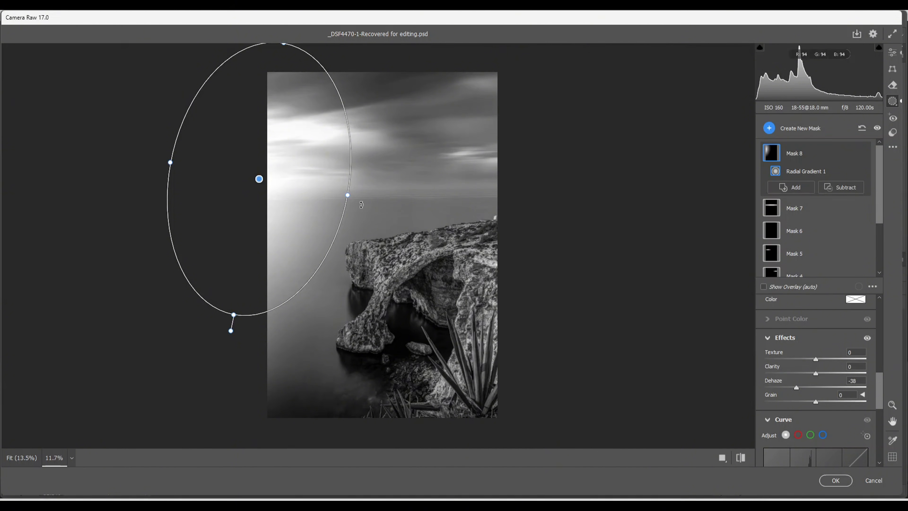
{"action": "left_click_drag", "start_coordinate": [348, 195], "coordinate": [371, 206]}
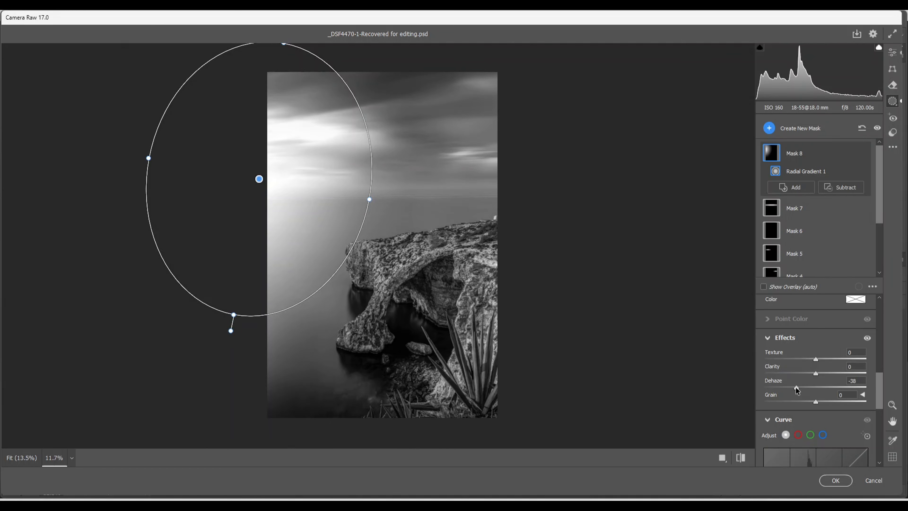
{"action": "left_click_drag", "start_coordinate": [796, 387], "coordinate": [797, 388]}
{"action": "left_click", "coordinate": [893, 54]}
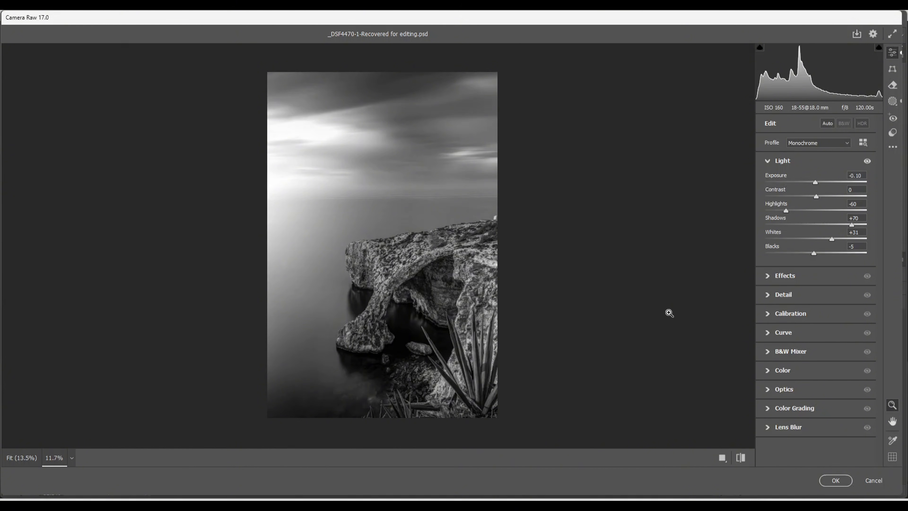
{"action": "left_click", "coordinate": [893, 102]}
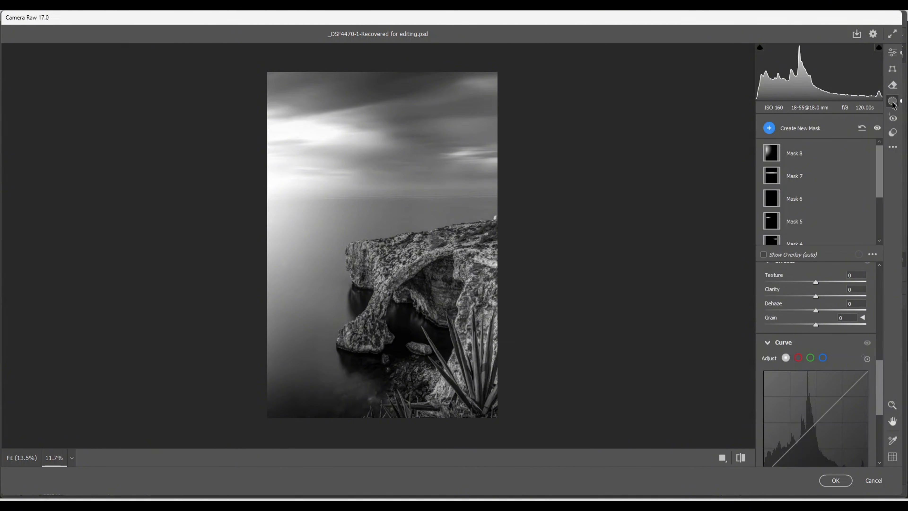
Step: Start a new brush mask for the rock arch with brush Size 6 and Density 86
{"action": "left_click", "coordinate": [769, 128]}
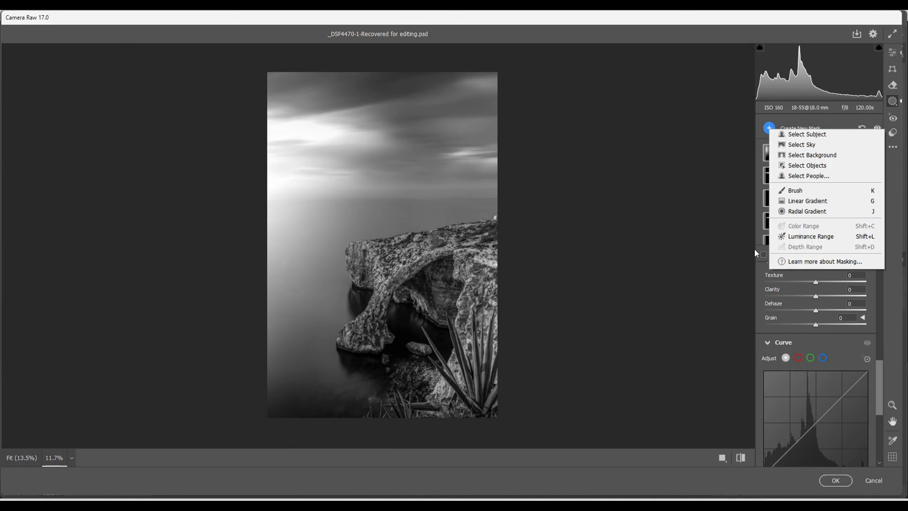
{"action": "left_click", "coordinate": [801, 192]}
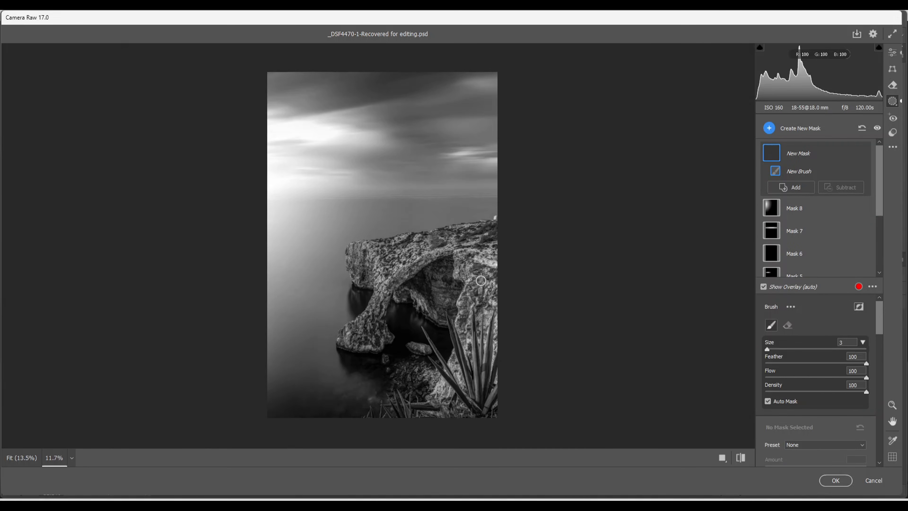
{"action": "key", "text": "bracketright"}
{"action": "key", "text": "bracketright"}
{"action": "key", "text": "bracketright"}
{"action": "key", "text": "bracketright"}
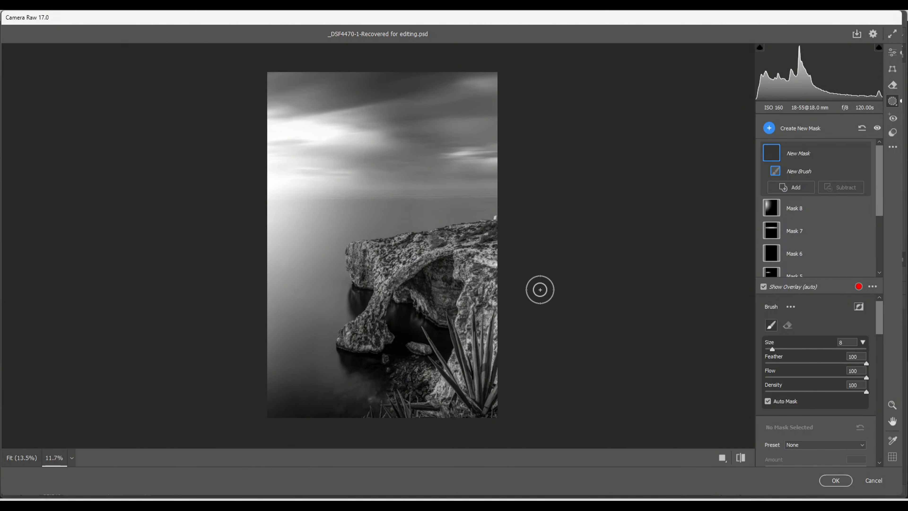
{"action": "left_click", "coordinate": [892, 405]}
{"action": "left_click_drag", "start_coordinate": [423, 288], "coordinate": [464, 288]}
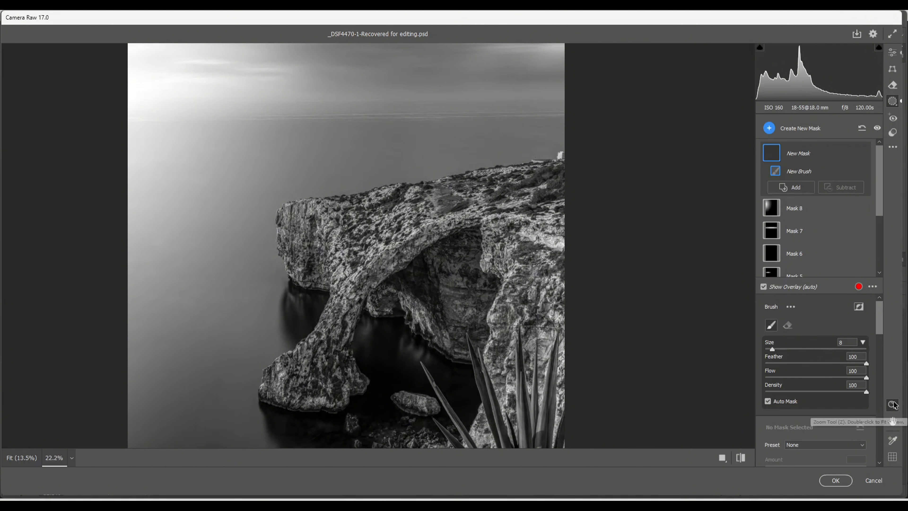
{"action": "left_click", "coordinate": [893, 422]}
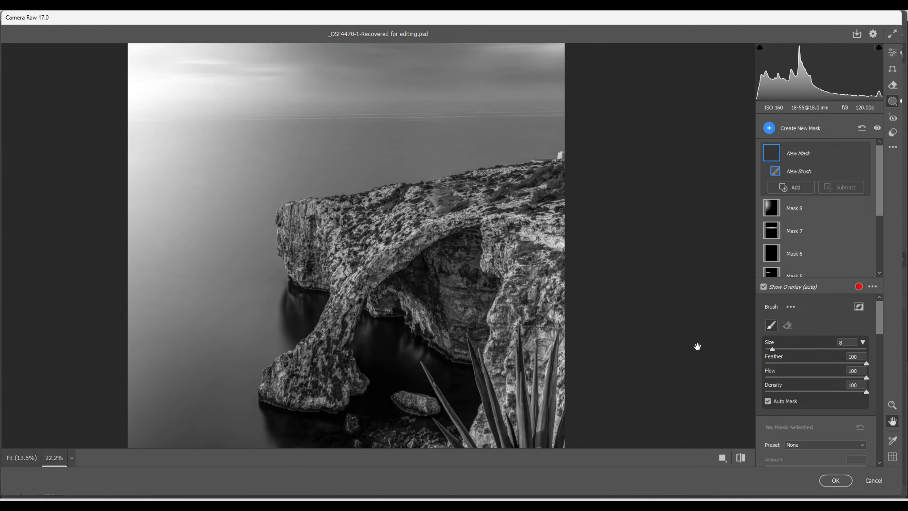
{"action": "left_click", "coordinate": [893, 422]}
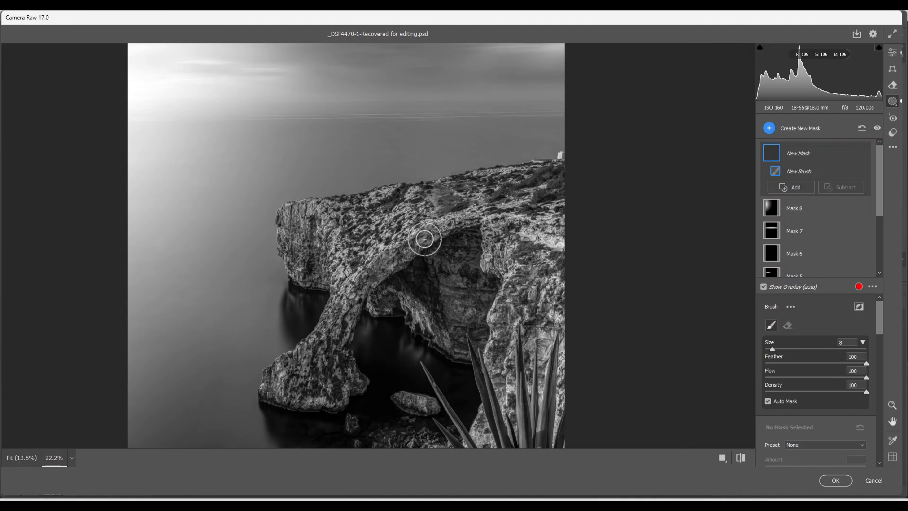
{"action": "key", "text": "bracketleft"}
{"action": "key", "text": "bracketleft"}
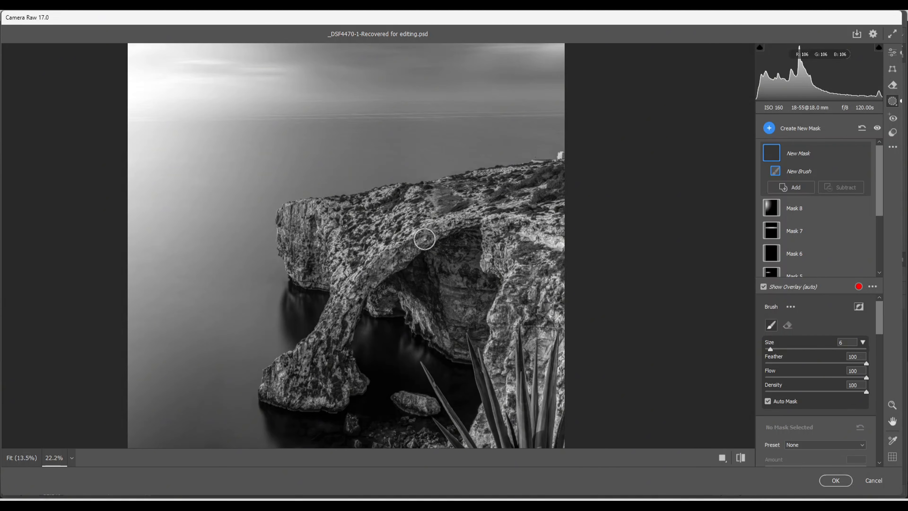
{"action": "key", "text": "bracketright"}
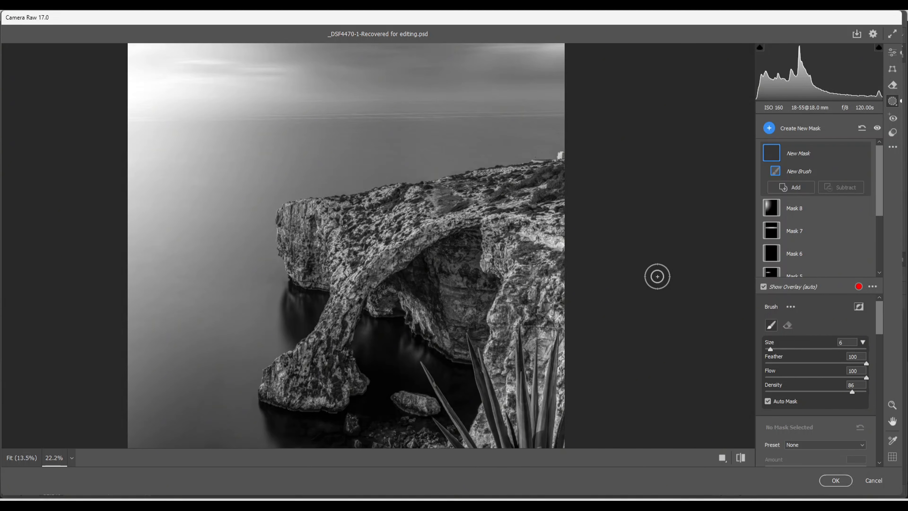
Step: Paint the brush mask over the cliff's left end, its upper surface, the arch's leg and the rock face right of the cave
{"action": "scroll", "coordinate": [797, 343], "scroll_direction": "down", "scroll_amount": 2}
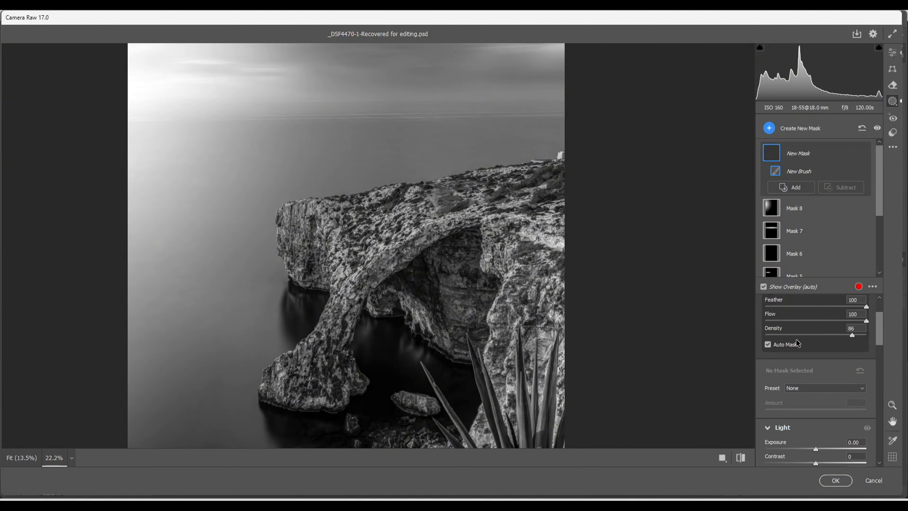
{"action": "scroll", "coordinate": [782, 337], "scroll_direction": "down", "scroll_amount": 4}
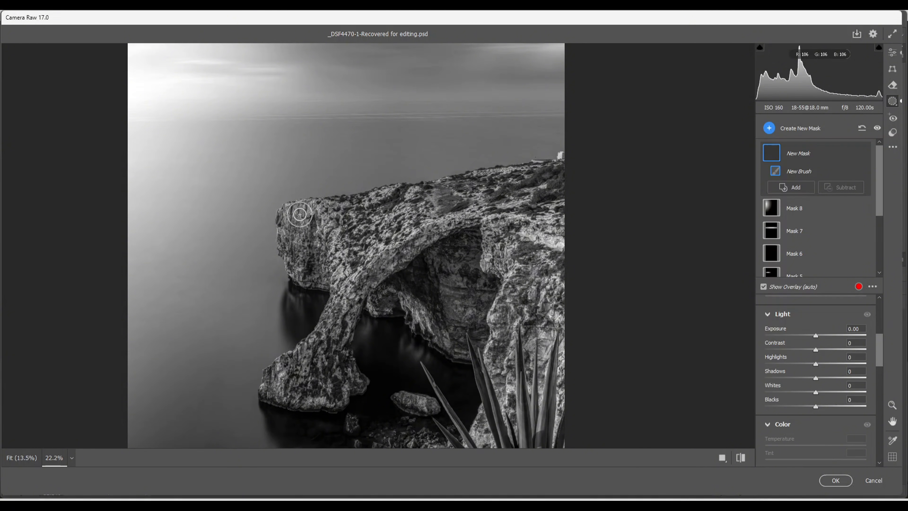
{"action": "left_click_drag", "start_coordinate": [296, 213], "coordinate": [301, 265]}
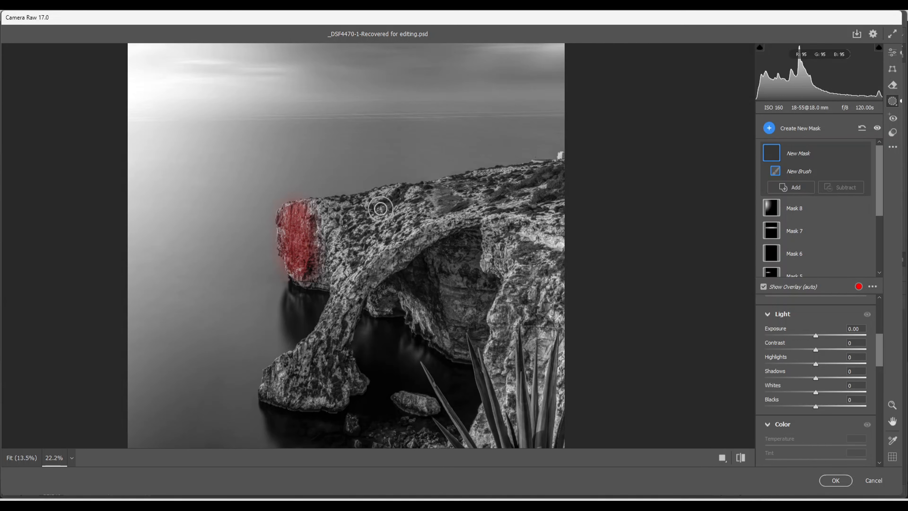
{"action": "mouse_move", "coordinate": [343, 209]}
{"action": "left_mouse_down"}
{"action": "mouse_move", "coordinate": [390, 203]}
{"action": "mouse_move", "coordinate": [367, 247]}
{"action": "mouse_move", "coordinate": [414, 204]}
{"action": "mouse_move", "coordinate": [444, 195]}
{"action": "left_mouse_up"}
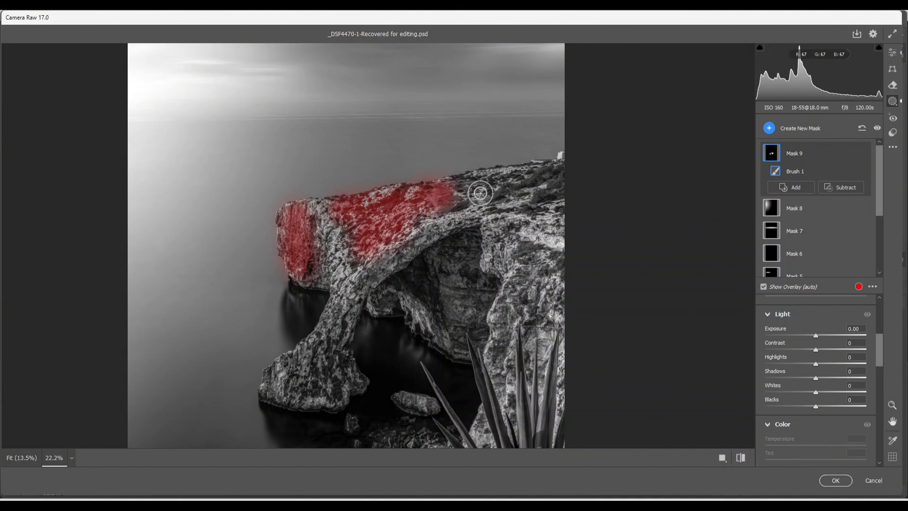
{"action": "left_click_drag", "start_coordinate": [490, 237], "coordinate": [506, 265]}
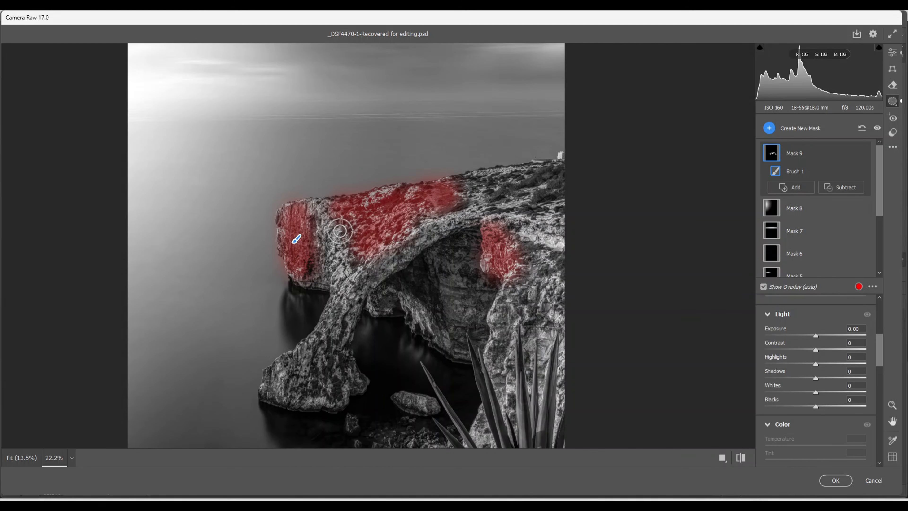
{"action": "mouse_move", "coordinate": [338, 233]}
{"action": "left_mouse_down"}
{"action": "mouse_move", "coordinate": [344, 282]}
{"action": "mouse_move", "coordinate": [316, 348]}
{"action": "mouse_move", "coordinate": [339, 294]}
{"action": "left_mouse_up"}
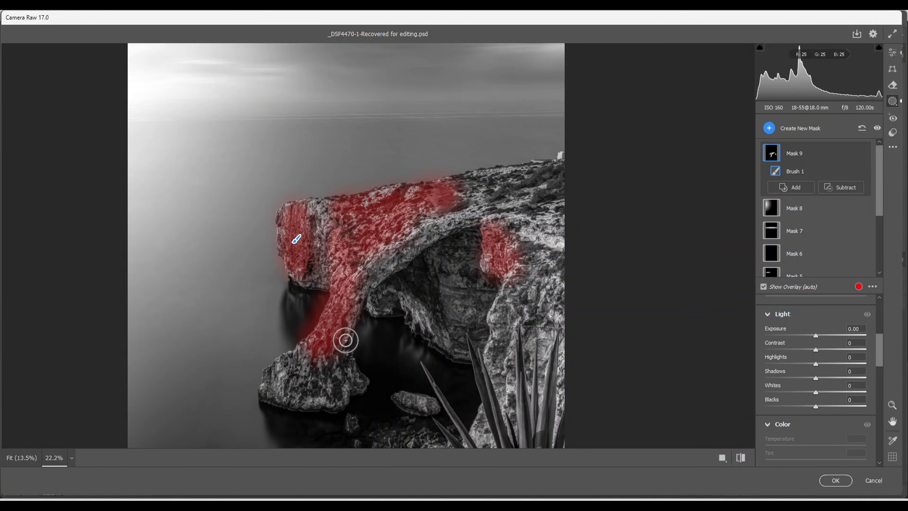
{"action": "left_click_drag", "start_coordinate": [310, 307], "coordinate": [308, 318]}
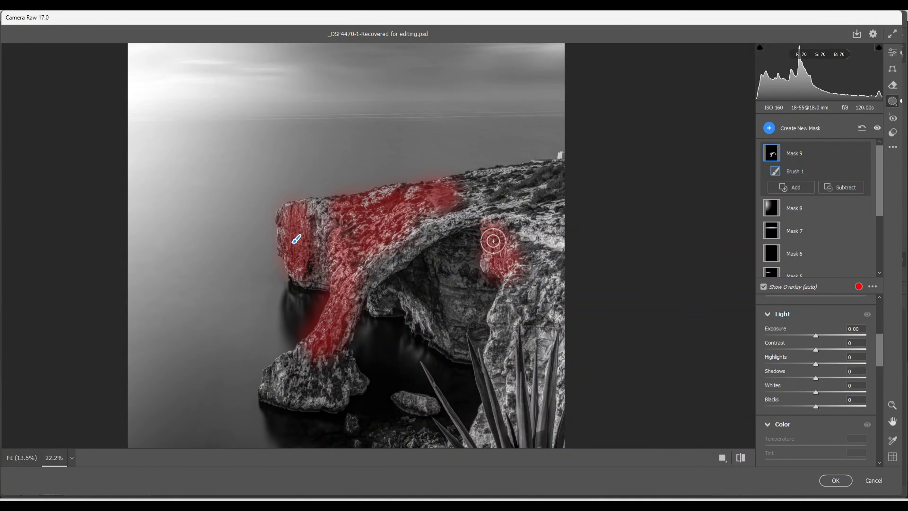
{"action": "mouse_move", "coordinate": [501, 220]}
{"action": "left_mouse_down"}
{"action": "mouse_move", "coordinate": [559, 244]}
{"action": "mouse_move", "coordinate": [546, 218]}
{"action": "mouse_move", "coordinate": [553, 212]}
{"action": "mouse_move", "coordinate": [514, 209]}
{"action": "mouse_move", "coordinate": [518, 199]}
{"action": "mouse_move", "coordinate": [473, 182]}
{"action": "mouse_move", "coordinate": [465, 193]}
{"action": "mouse_move", "coordinate": [501, 190]}
{"action": "left_mouse_up"}
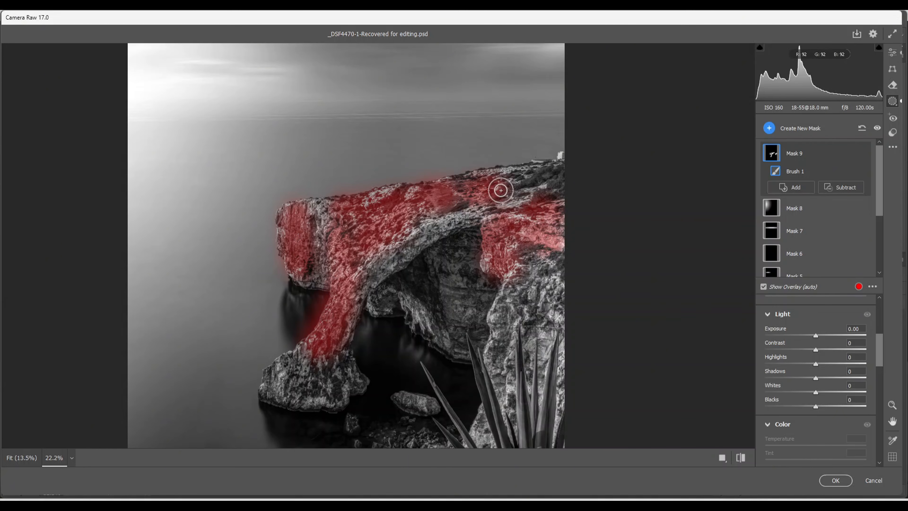
Step: Subtract the mask's overspill with a brush along the water and sky bordering the rock's left side, arch leg and top edge
{"action": "left_click", "coordinate": [847, 189]}
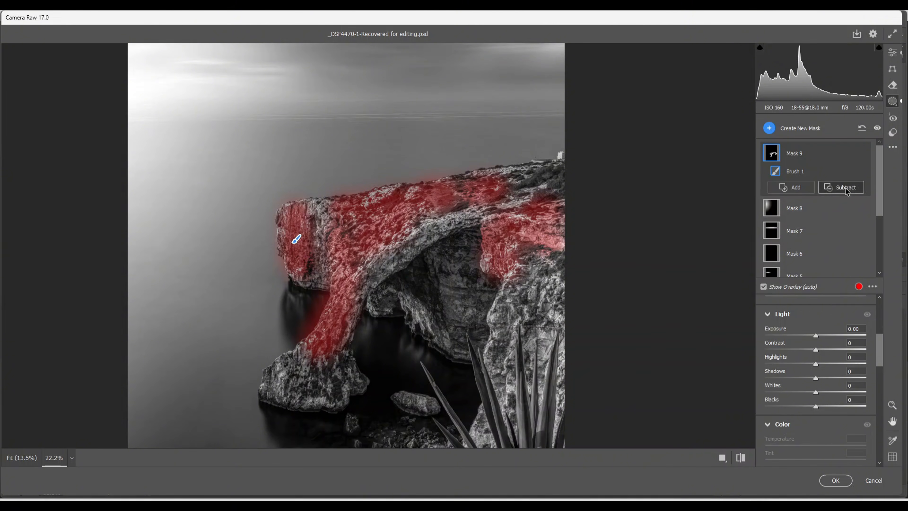
{"action": "left_click", "coordinate": [834, 252]}
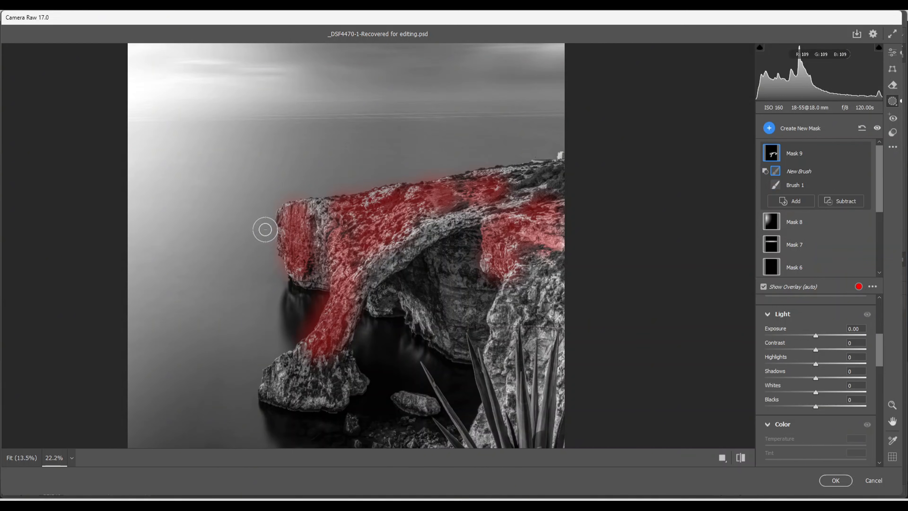
{"action": "mouse_move", "coordinate": [265, 229]}
{"action": "left_mouse_down"}
{"action": "mouse_move", "coordinate": [275, 285]}
{"action": "mouse_move", "coordinate": [319, 293]}
{"action": "mouse_move", "coordinate": [292, 334]}
{"action": "mouse_move", "coordinate": [325, 282]}
{"action": "left_mouse_up"}
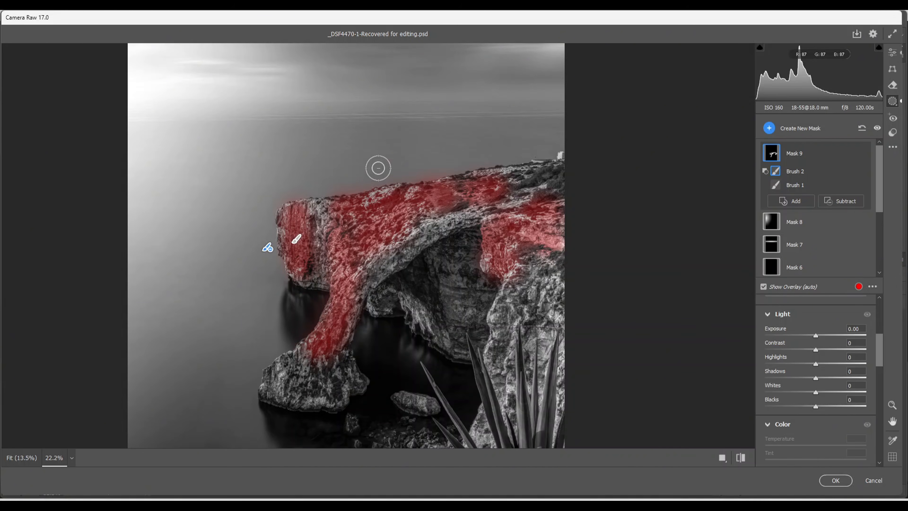
{"action": "left_click_drag", "start_coordinate": [378, 168], "coordinate": [278, 194]}
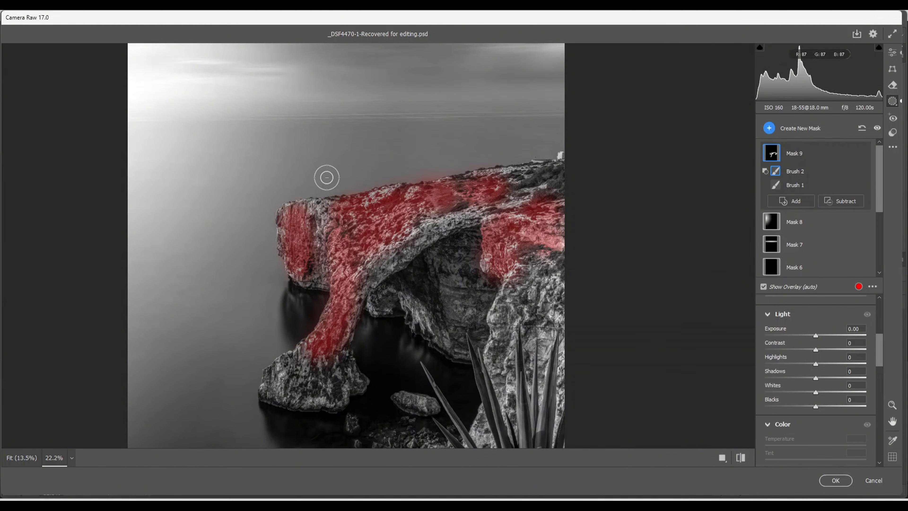
{"action": "mouse_move", "coordinate": [326, 177]}
{"action": "left_mouse_down"}
{"action": "mouse_move", "coordinate": [421, 159]}
{"action": "mouse_move", "coordinate": [390, 179]}
{"action": "mouse_move", "coordinate": [492, 156]}
{"action": "left_mouse_up"}
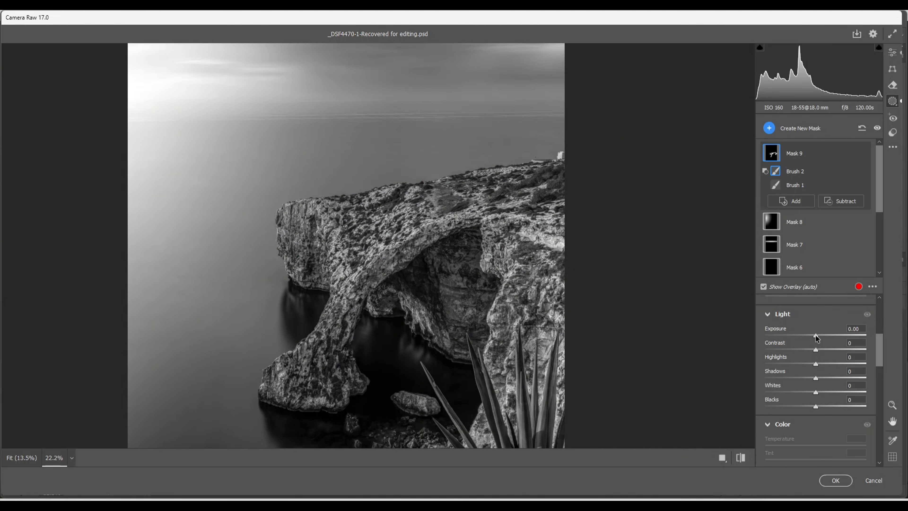
Step: Set the Exposure of the arch and cliff brush mask to +0.80
{"action": "left_click_drag", "start_coordinate": [815, 335], "coordinate": [824, 334]}
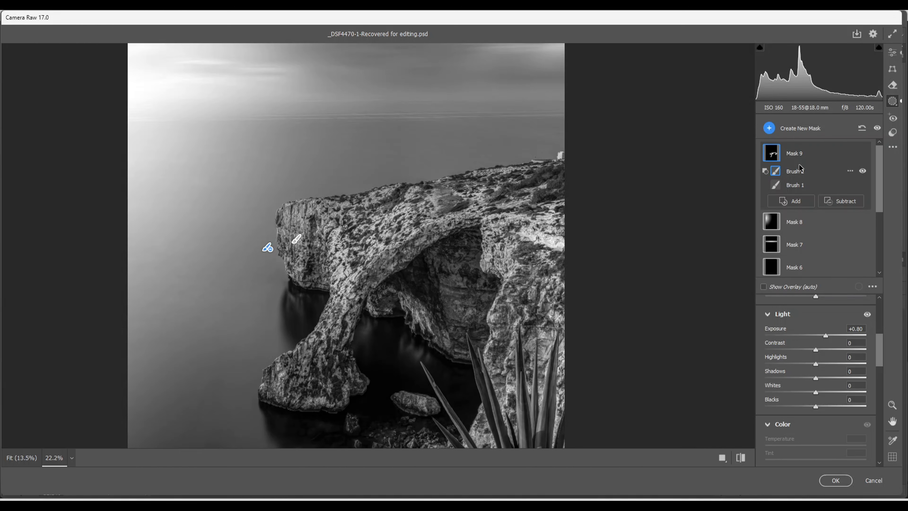
Step: Paint a new brush mask along the arch's lower edge and leg down to its base, and over the right side of the cliff's end
{"action": "left_click", "coordinate": [769, 129]}
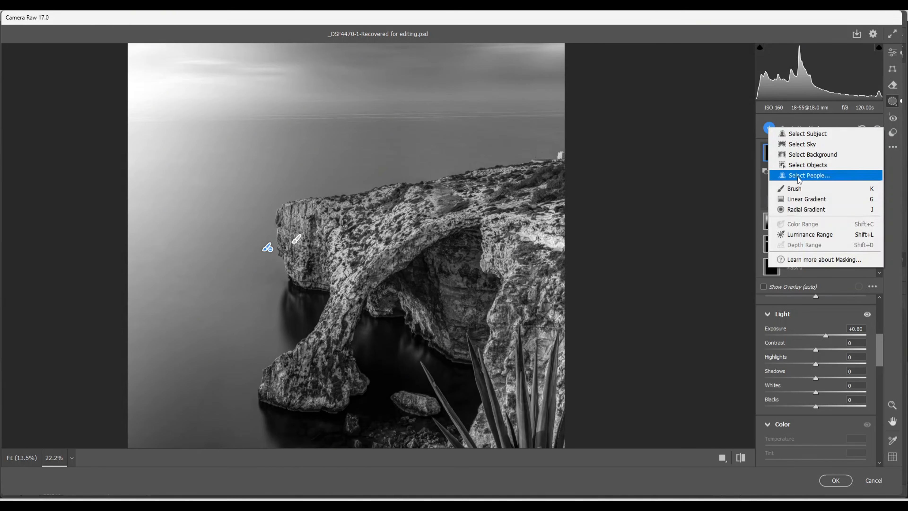
{"action": "left_click", "coordinate": [795, 188]}
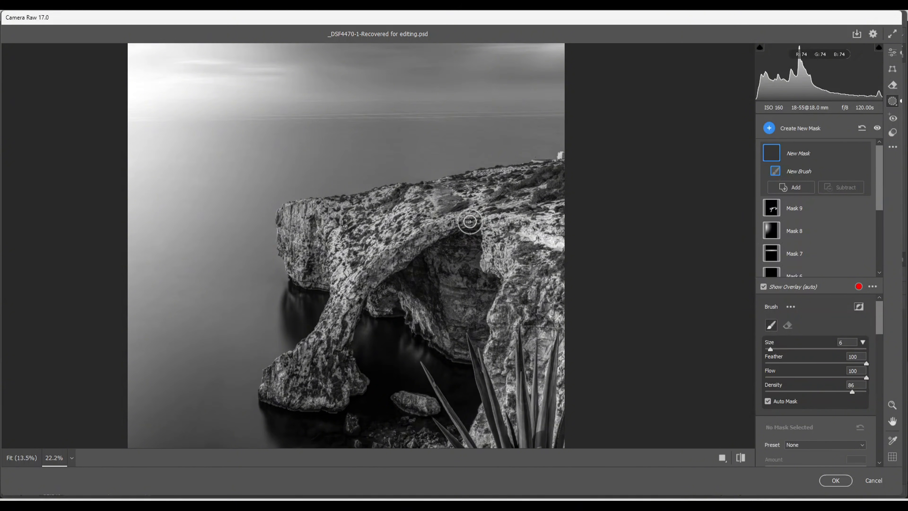
{"action": "mouse_move", "coordinate": [470, 221]}
{"action": "left_mouse_down"}
{"action": "mouse_move", "coordinate": [371, 275]}
{"action": "mouse_move", "coordinate": [347, 326]}
{"action": "mouse_move", "coordinate": [341, 389]}
{"action": "mouse_move", "coordinate": [356, 380]}
{"action": "mouse_move", "coordinate": [339, 395]}
{"action": "mouse_move", "coordinate": [300, 399]}
{"action": "mouse_move", "coordinate": [333, 366]}
{"action": "mouse_move", "coordinate": [315, 389]}
{"action": "mouse_move", "coordinate": [337, 375]}
{"action": "left_mouse_up"}
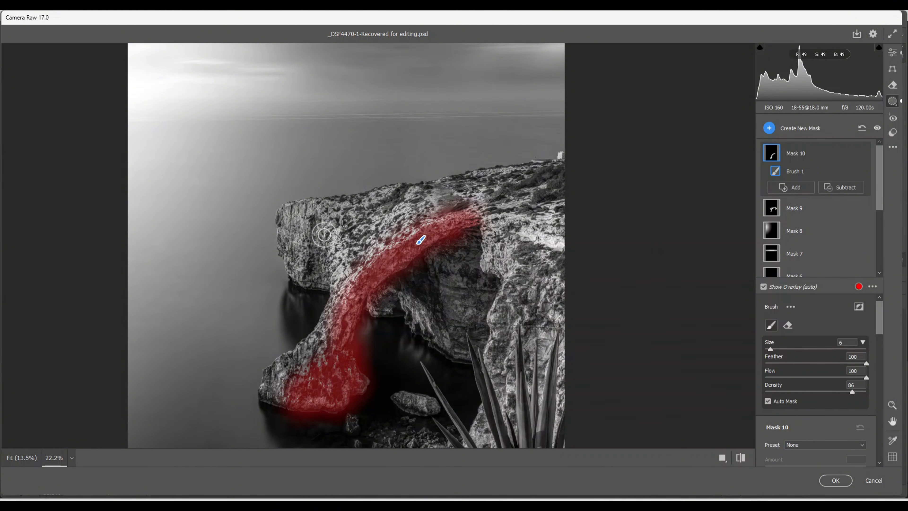
{"action": "left_click_drag", "start_coordinate": [314, 226], "coordinate": [319, 275]}
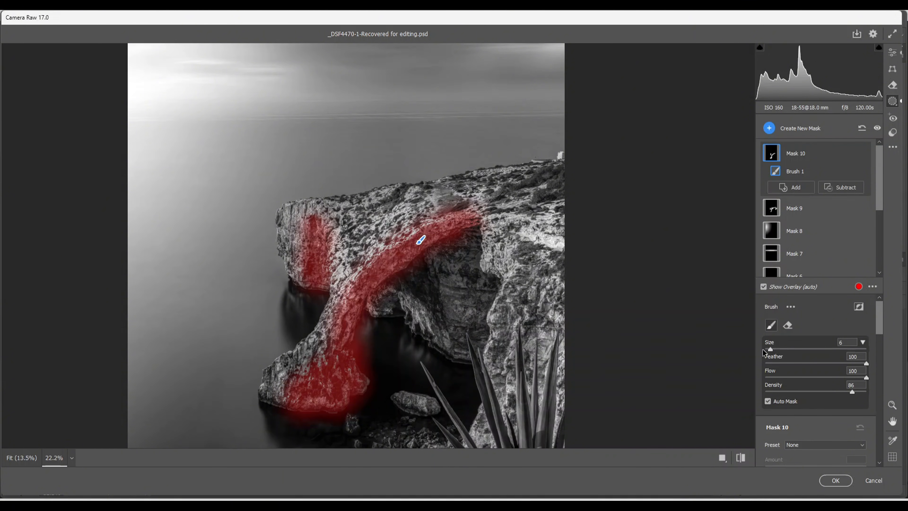
Step: Subtract the new mask's overspill with a brush from the cave, the surrounding water and the rock just above the arch
{"action": "left_click", "coordinate": [842, 188]}
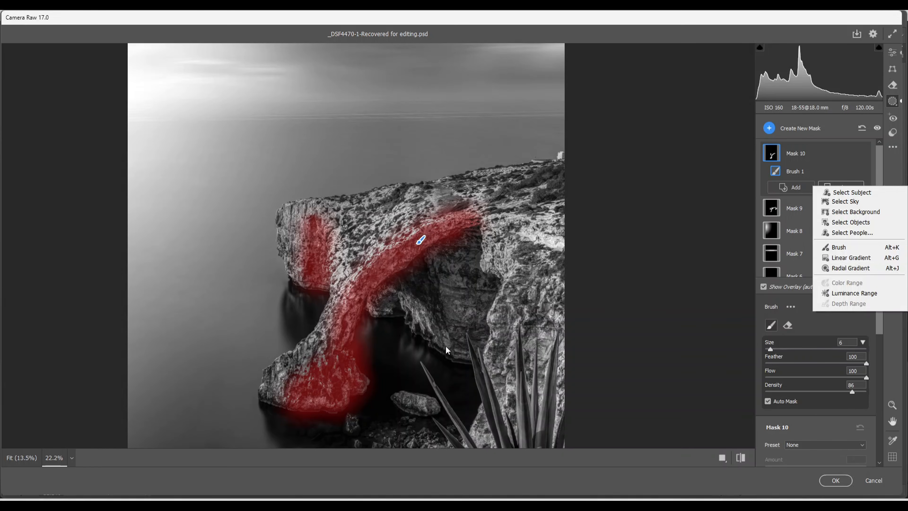
{"action": "left_click", "coordinate": [840, 249]}
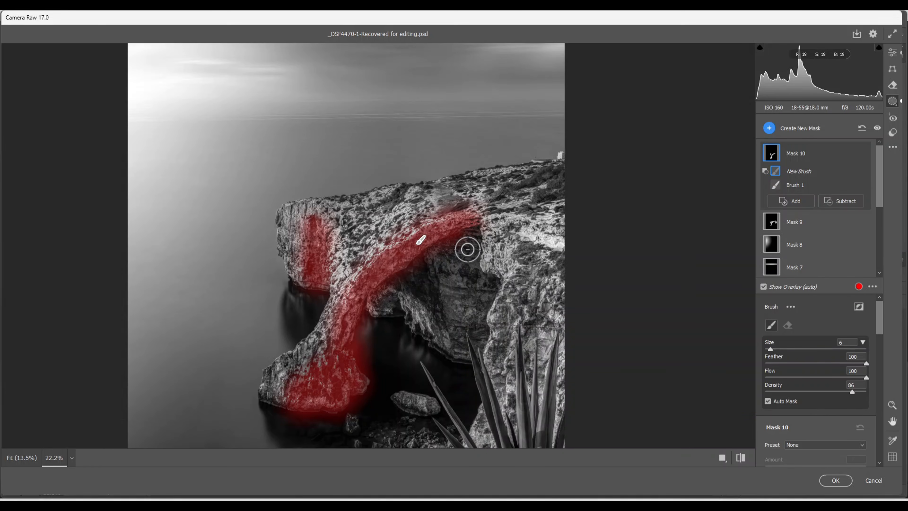
{"action": "left_click", "coordinate": [447, 256]}
{"action": "mouse_move", "coordinate": [456, 245]}
{"action": "left_mouse_down"}
{"action": "mouse_move", "coordinate": [375, 302]}
{"action": "mouse_move", "coordinate": [364, 351]}
{"action": "mouse_move", "coordinate": [372, 372]}
{"action": "mouse_move", "coordinate": [368, 341]}
{"action": "mouse_move", "coordinate": [369, 363]}
{"action": "mouse_move", "coordinate": [276, 420]}
{"action": "left_mouse_up"}
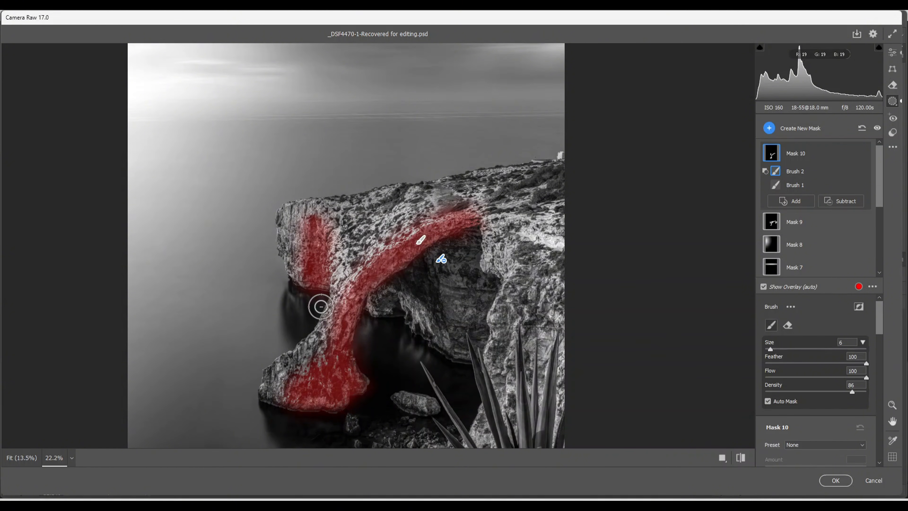
{"action": "mouse_move", "coordinate": [298, 287]}
{"action": "left_mouse_down"}
{"action": "mouse_move", "coordinate": [287, 228]}
{"action": "mouse_move", "coordinate": [296, 298]}
{"action": "left_mouse_up"}
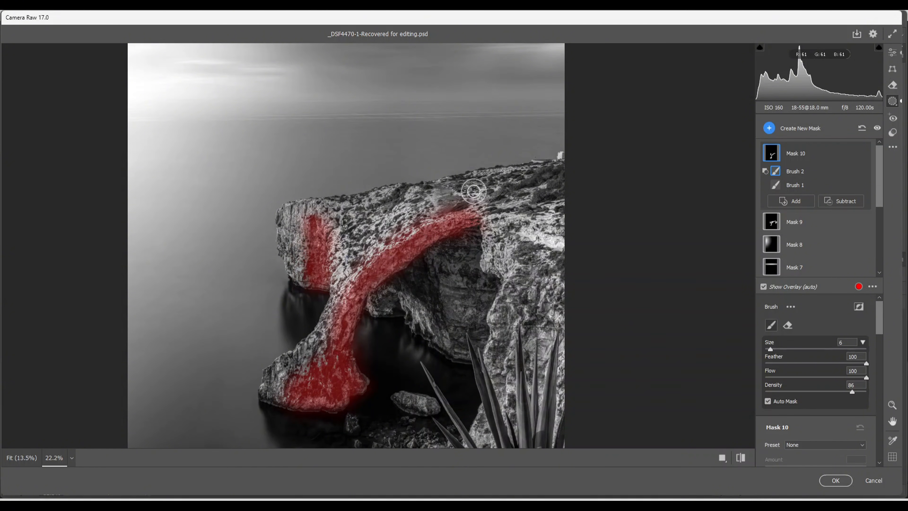
{"action": "mouse_move", "coordinate": [476, 193]}
{"action": "left_mouse_down"}
{"action": "mouse_move", "coordinate": [444, 206]}
{"action": "mouse_move", "coordinate": [449, 201]}
{"action": "left_mouse_up"}
{"action": "mouse_move", "coordinate": [493, 246]}
{"action": "left_mouse_down"}
{"action": "mouse_move", "coordinate": [459, 245]}
{"action": "mouse_move", "coordinate": [387, 294]}
{"action": "mouse_move", "coordinate": [367, 314]}
{"action": "mouse_move", "coordinate": [362, 340]}
{"action": "mouse_move", "coordinate": [374, 366]}
{"action": "left_mouse_up"}
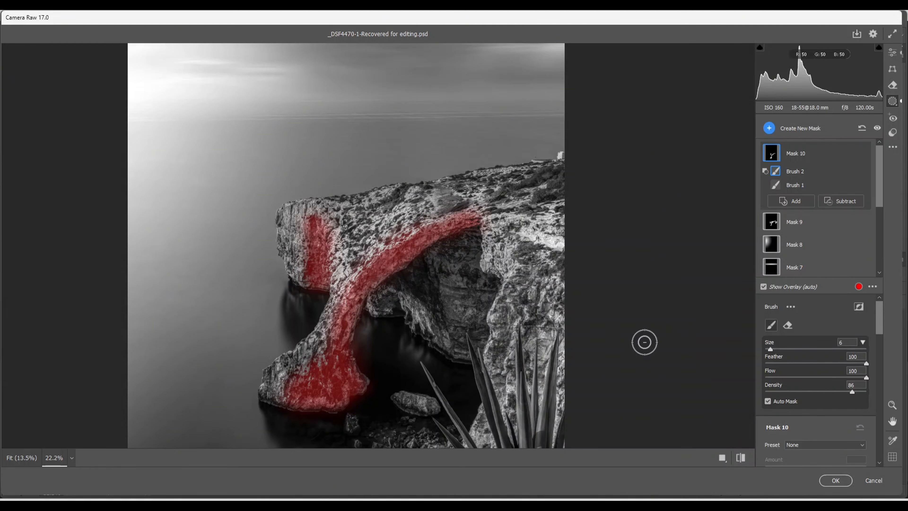
Step: Set Exposure to -1.30 for the arch's shadow mask and +1.25 for Mask 9 on the lit rock
{"action": "scroll", "coordinate": [796, 347], "scroll_direction": "down", "scroll_amount": 4}
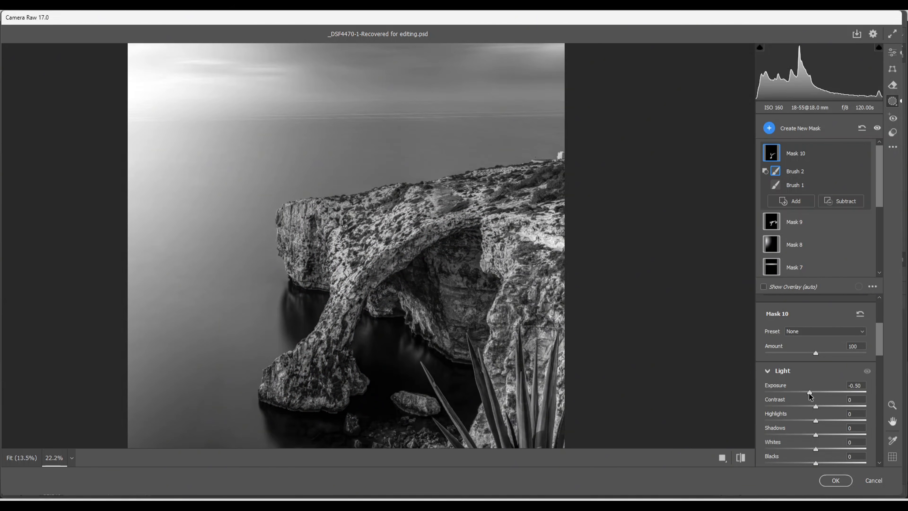
{"action": "left_click_drag", "start_coordinate": [806, 394], "coordinate": [800, 392]}
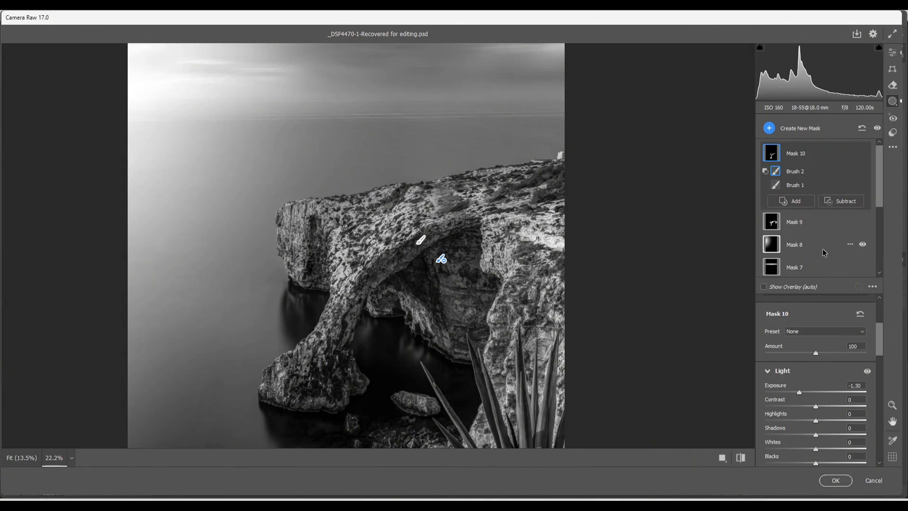
{"action": "left_click", "coordinate": [773, 223]}
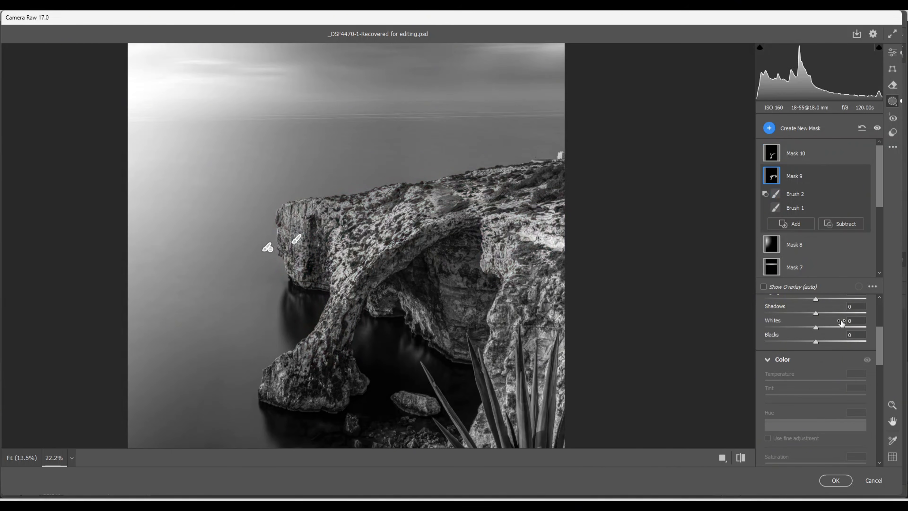
{"action": "scroll", "coordinate": [819, 365], "scroll_direction": "up", "scroll_amount": 2}
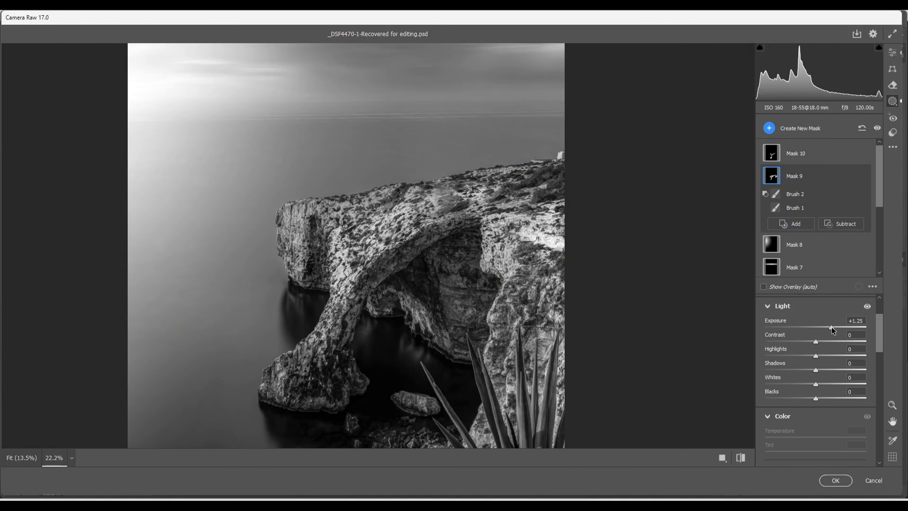
Step: Paint a new brush mask over the cave wall, the low rock behind the arch and the right-hand rock face, and adjust its Exposure slightly
{"action": "left_click", "coordinate": [770, 129]}
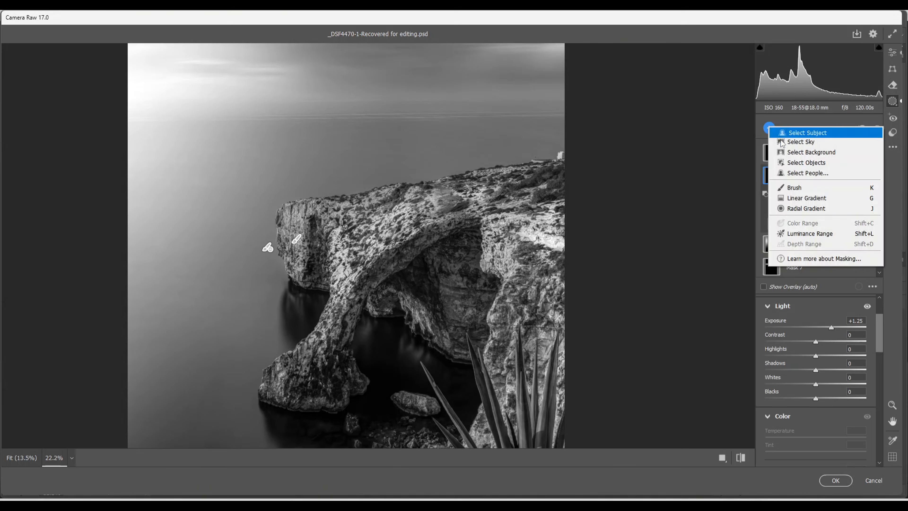
{"action": "left_click", "coordinate": [805, 191]}
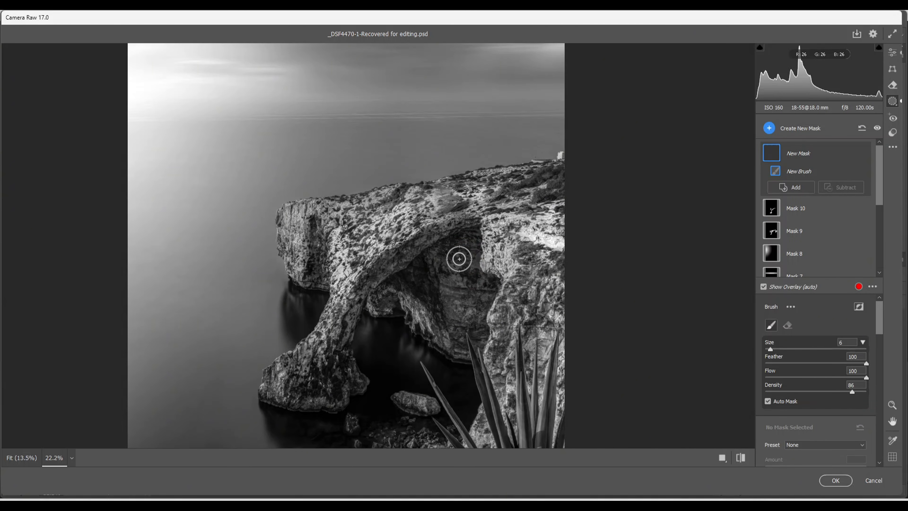
{"action": "mouse_move", "coordinate": [458, 258]}
{"action": "left_mouse_down"}
{"action": "mouse_move", "coordinate": [450, 264]}
{"action": "mouse_move", "coordinate": [472, 302]}
{"action": "mouse_move", "coordinate": [464, 325]}
{"action": "mouse_move", "coordinate": [410, 319]}
{"action": "mouse_move", "coordinate": [439, 331]}
{"action": "mouse_move", "coordinate": [473, 324]}
{"action": "mouse_move", "coordinate": [448, 329]}
{"action": "left_mouse_up"}
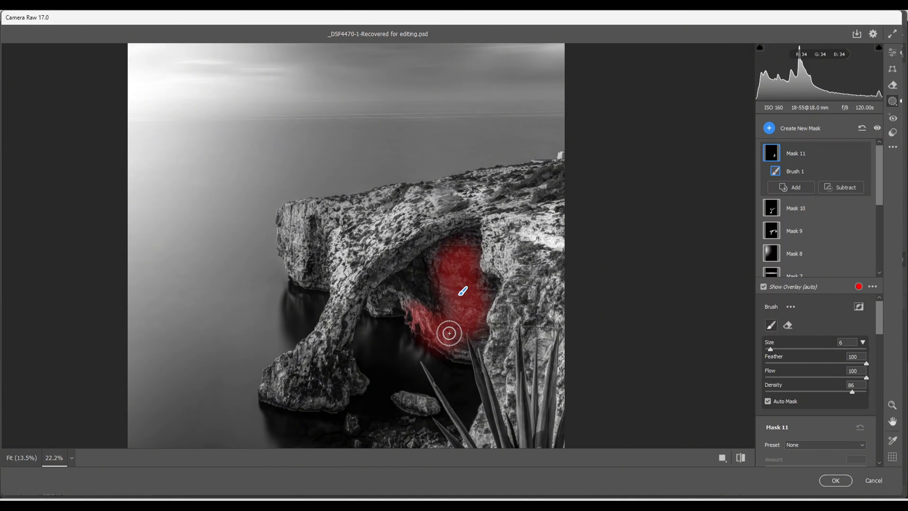
{"action": "left_click", "coordinate": [382, 303]}
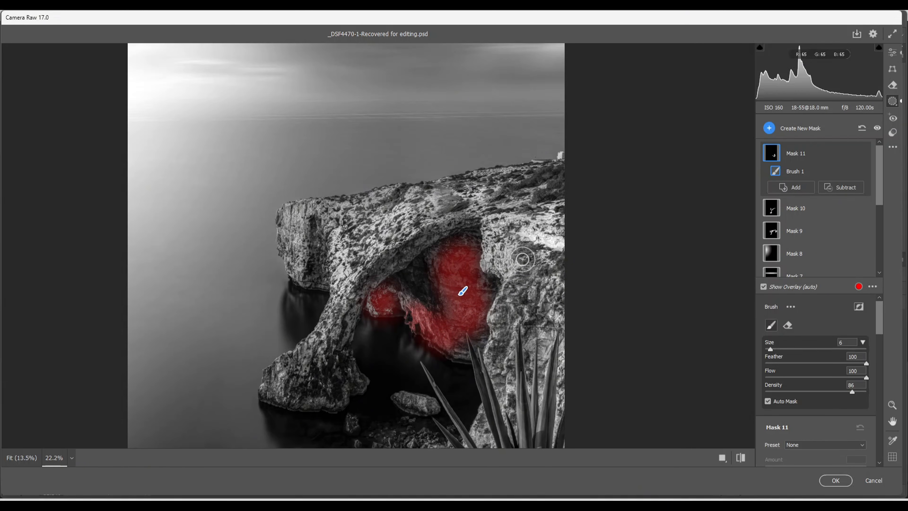
{"action": "left_click_drag", "start_coordinate": [531, 259], "coordinate": [553, 294]}
{"action": "scroll", "coordinate": [826, 356], "scroll_direction": "down", "scroll_amount": 2}
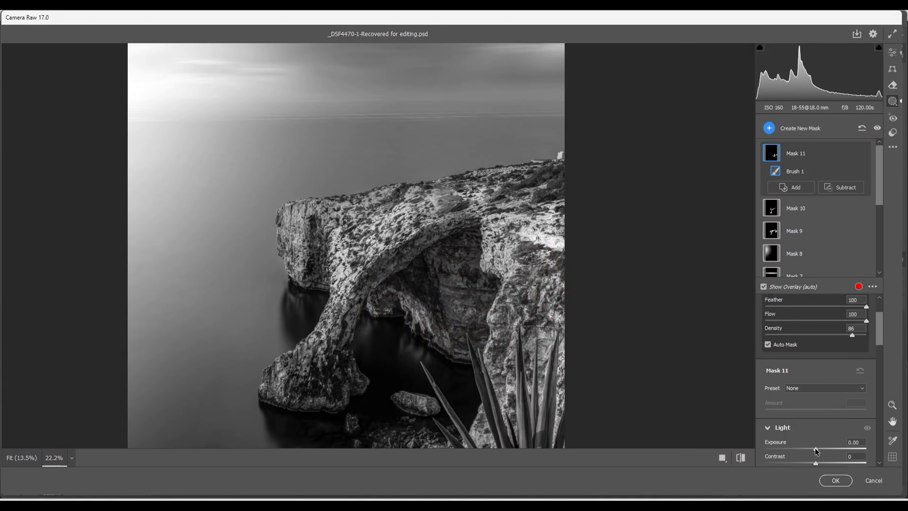
{"action": "left_click_drag", "start_coordinate": [815, 448], "coordinate": [816, 448]}
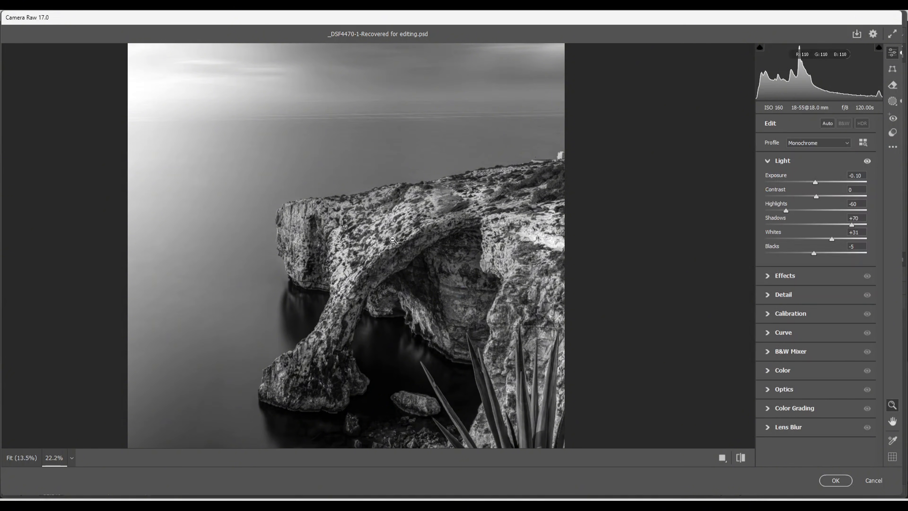
Step: Add a small radial gradient mask over the dark water below the arch's base and set its Exposure to +0.20
{"action": "left_click", "coordinate": [384, 245]}
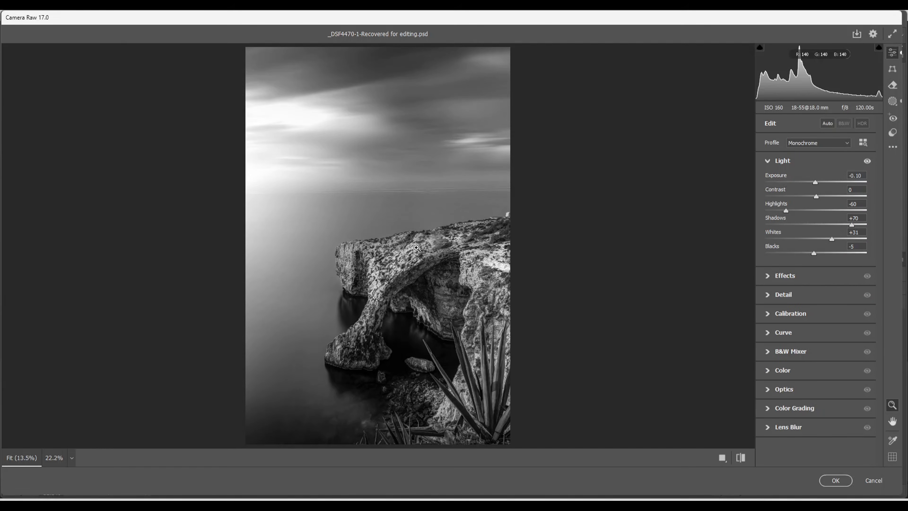
{"action": "left_click_drag", "start_coordinate": [417, 248], "coordinate": [406, 250]}
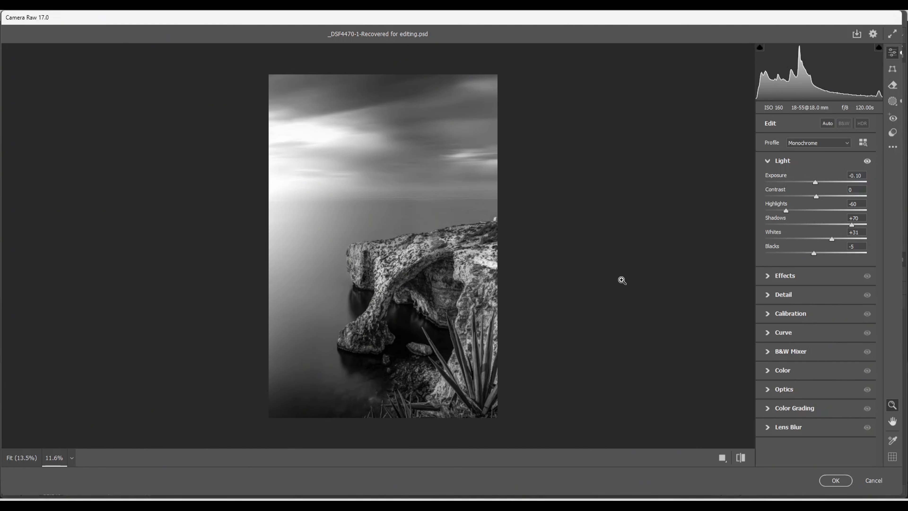
{"action": "left_click", "coordinate": [893, 102]}
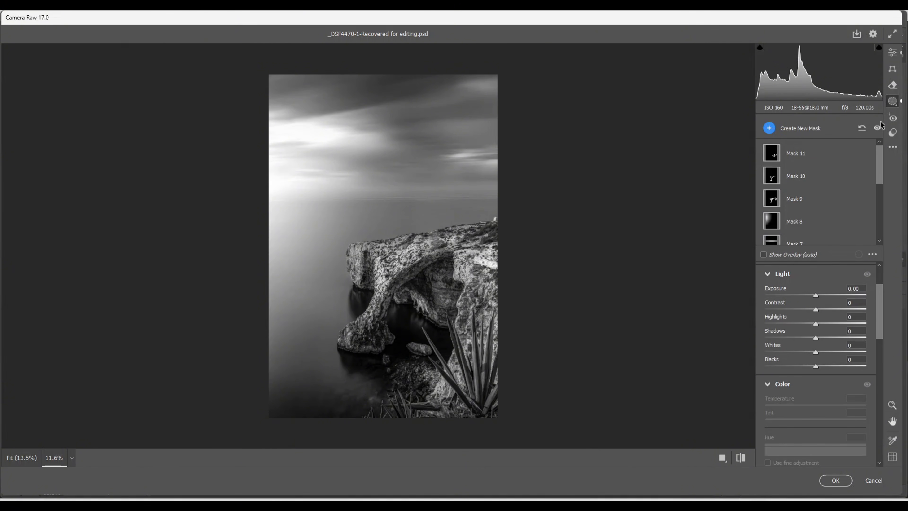
{"action": "left_click", "coordinate": [769, 128]}
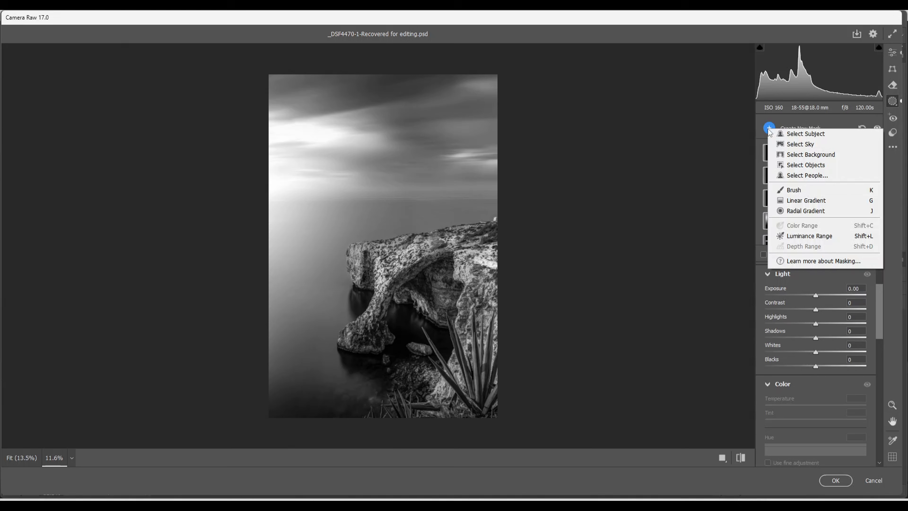
{"action": "left_click", "coordinate": [793, 212]}
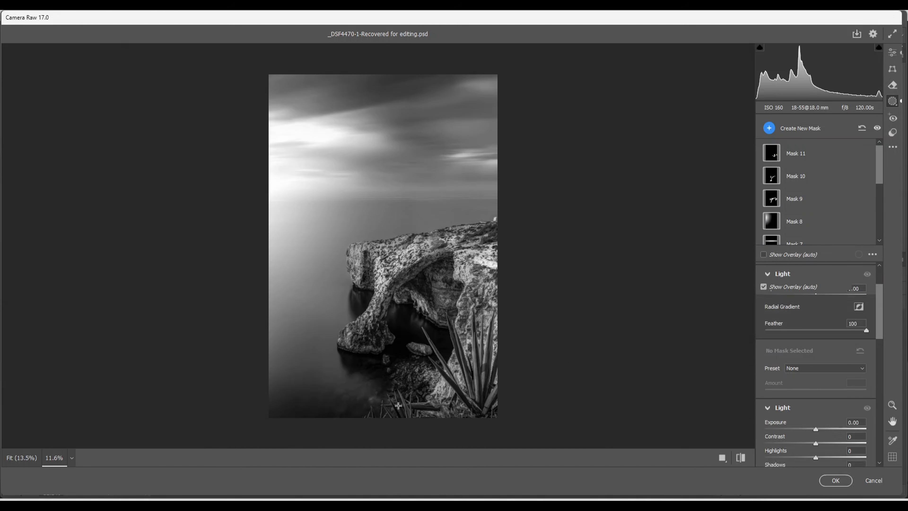
{"action": "left_click_drag", "start_coordinate": [351, 384], "coordinate": [373, 397]}
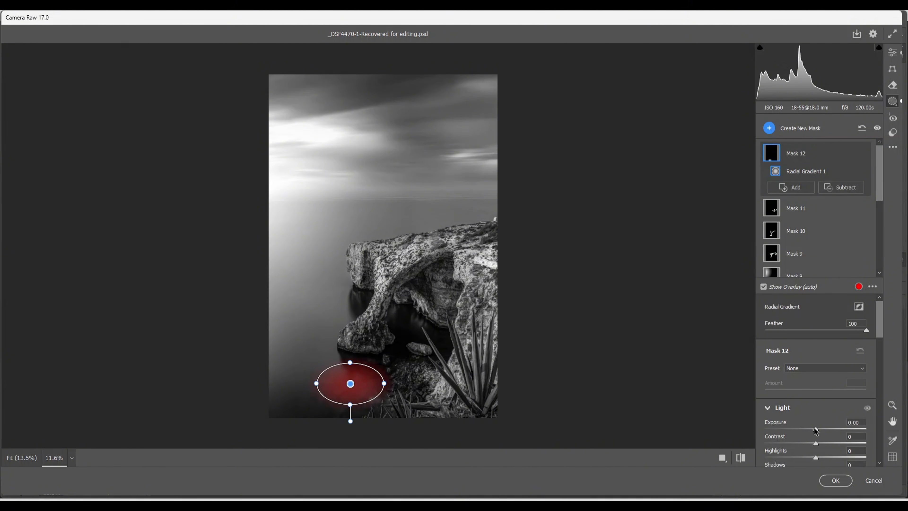
{"action": "left_click_drag", "start_coordinate": [816, 431], "coordinate": [819, 431]}
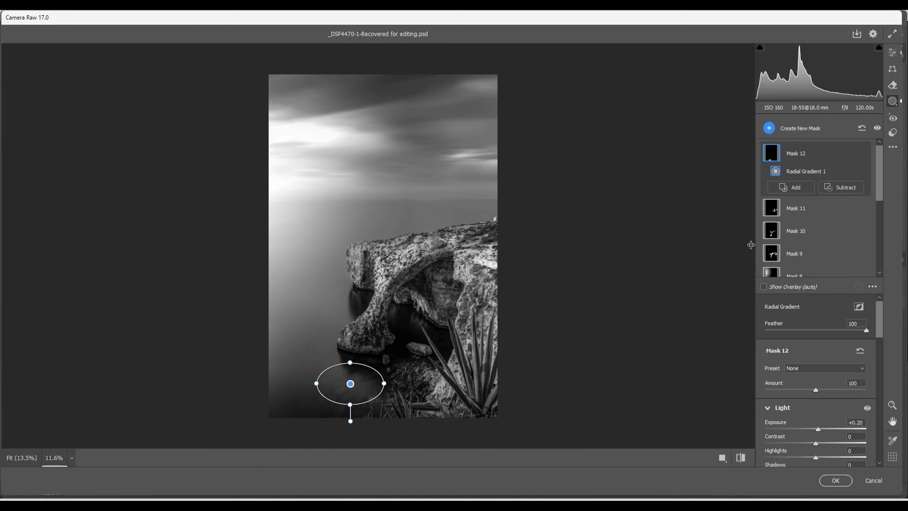
Step: Add a small radial gradient mask over the shore stones beside the agave leaves and set its Exposure to +0.35
{"action": "left_click", "coordinate": [768, 129]}
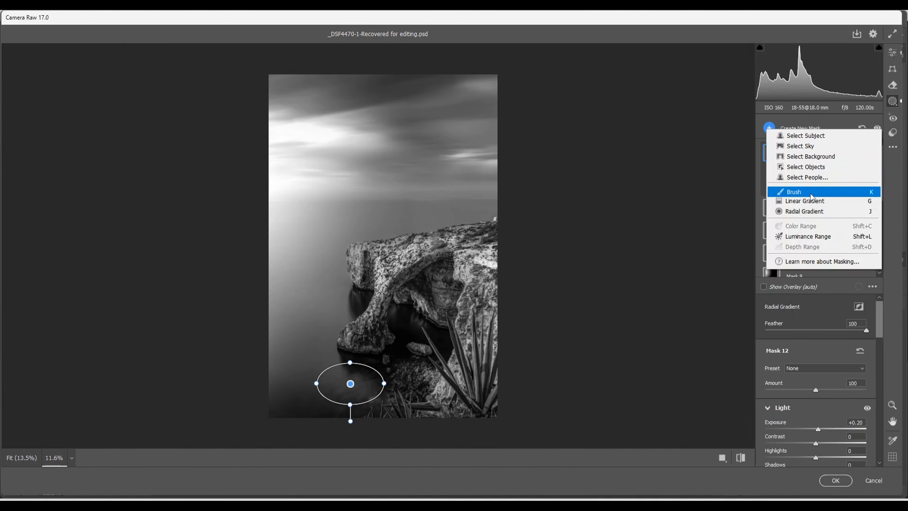
{"action": "left_click", "coordinate": [794, 213]}
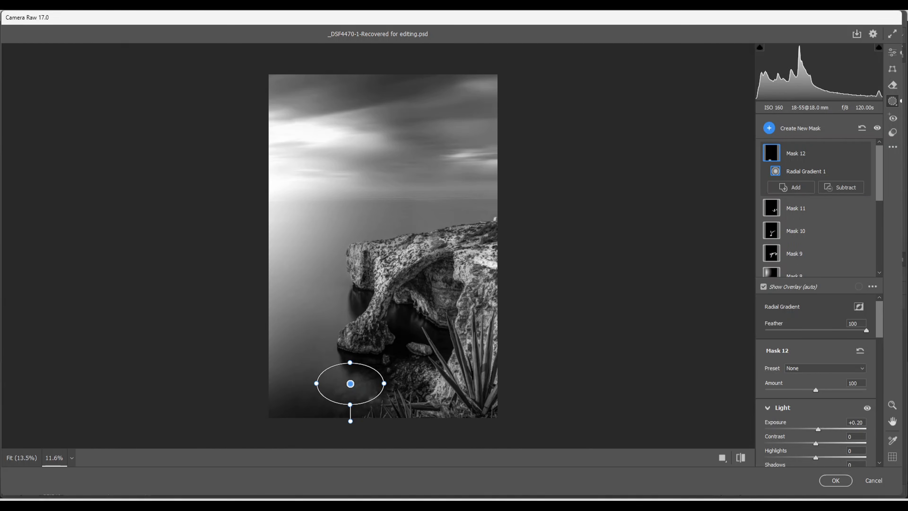
{"action": "left_click_drag", "start_coordinate": [426, 374], "coordinate": [436, 380]}
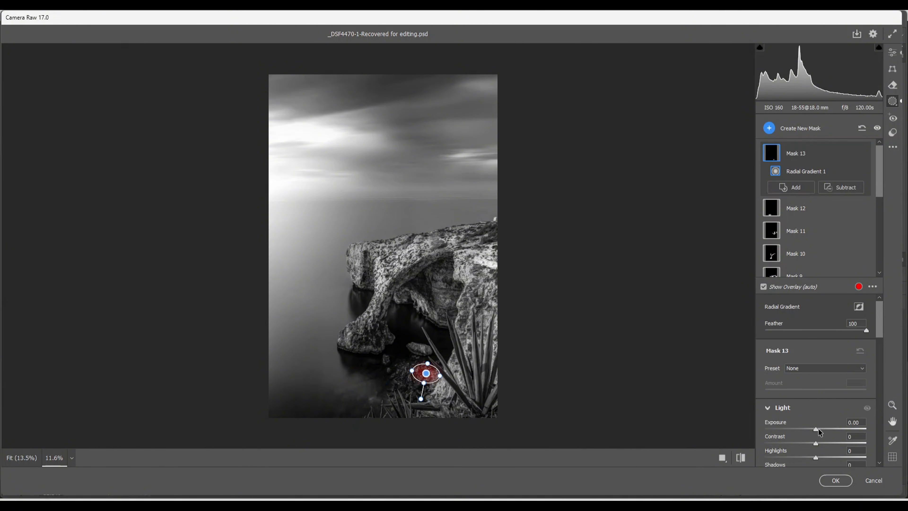
{"action": "left_click_drag", "start_coordinate": [818, 429], "coordinate": [823, 429]}
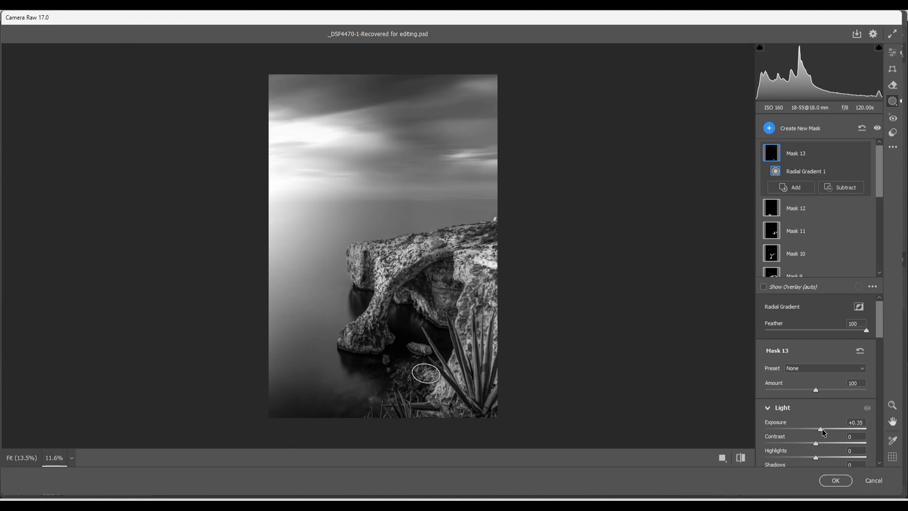
Step: Add a large radial gradient mask over the bright left side of sky and sea, reaching the cliff's tip, and tilt it slightly clockwise
{"action": "left_click", "coordinate": [770, 129]}
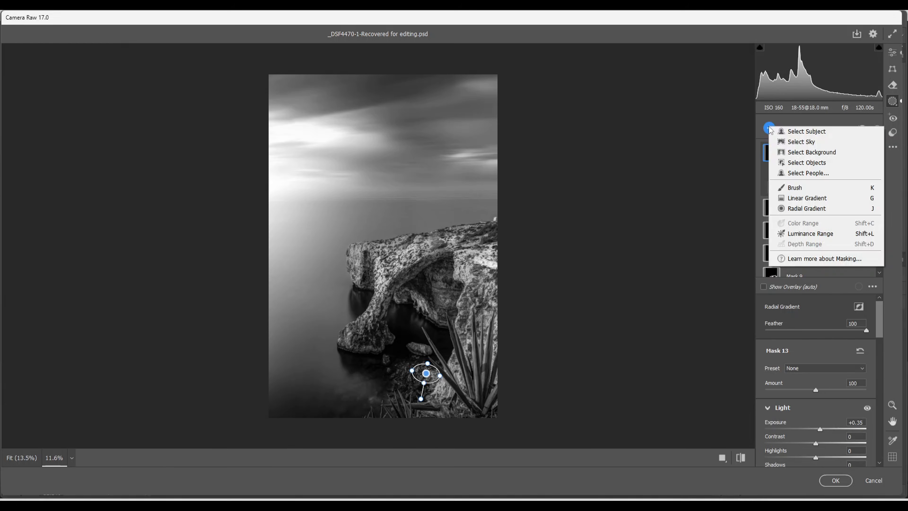
{"action": "left_click", "coordinate": [807, 211]}
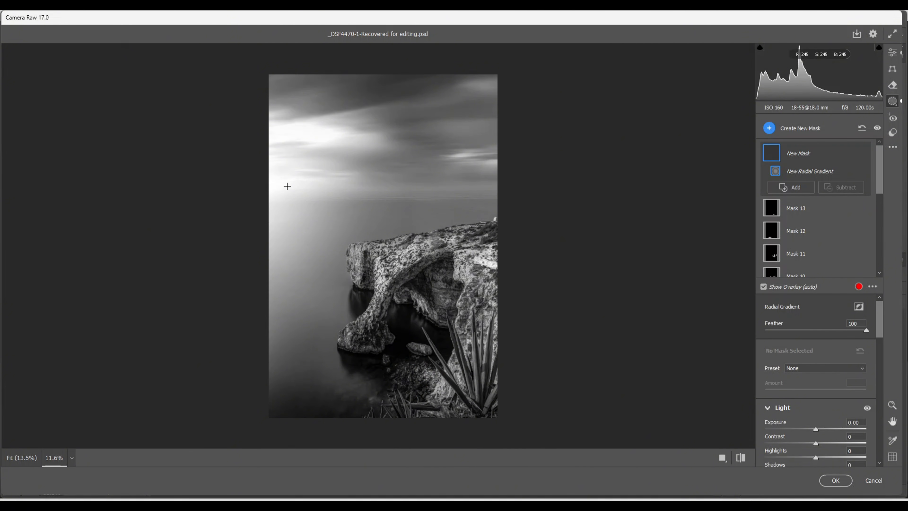
{"action": "left_click_drag", "start_coordinate": [279, 186], "coordinate": [348, 277]}
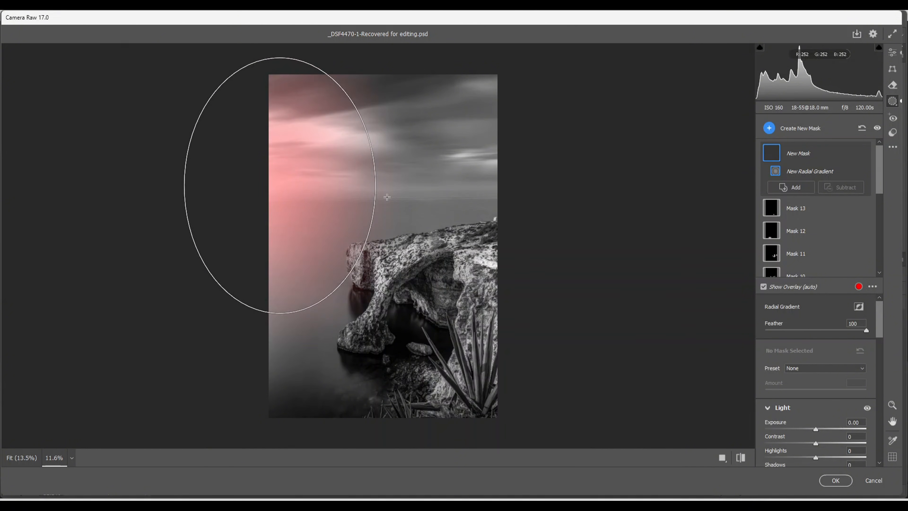
{"action": "left_click_drag", "start_coordinate": [389, 199], "coordinate": [380, 232]}
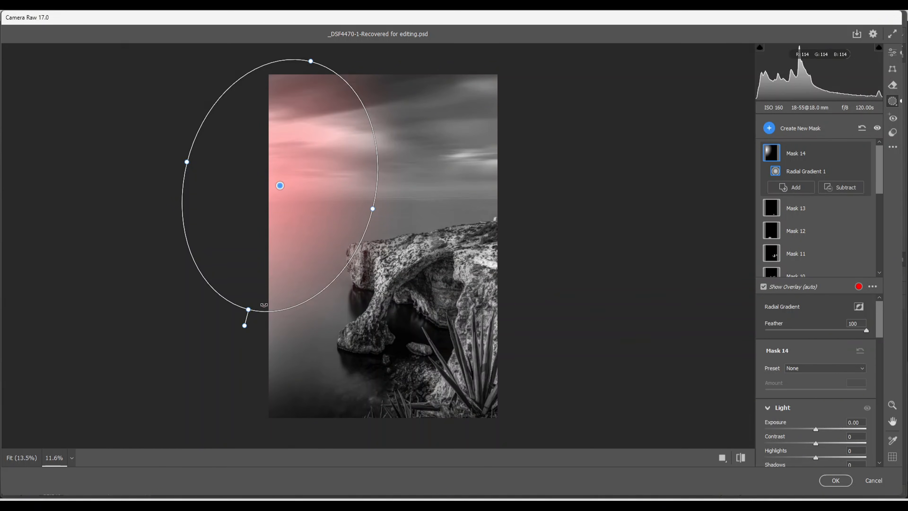
Step: Enlarge the radial gradient into a near-circle reaching across most of the sky and over the rock arch
{"action": "left_click_drag", "start_coordinate": [246, 310], "coordinate": [240, 329]}
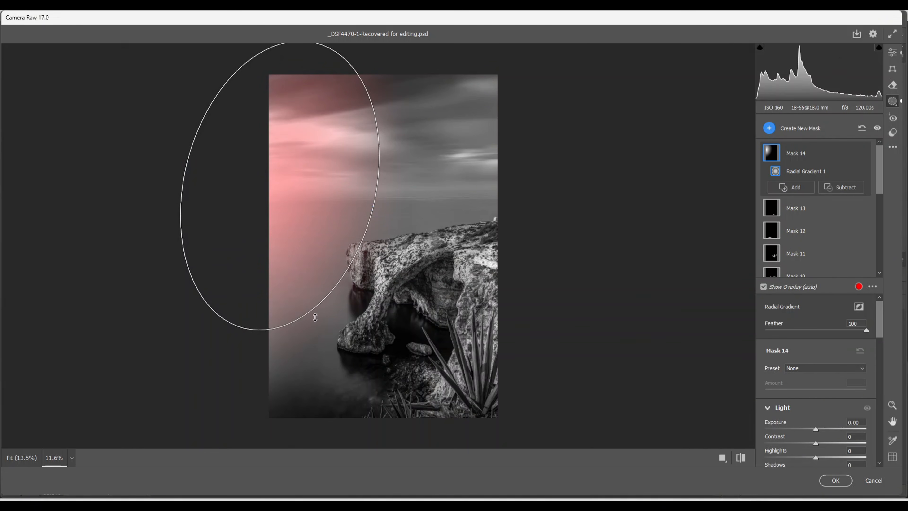
{"action": "left_click_drag", "start_coordinate": [373, 208], "coordinate": [450, 216]}
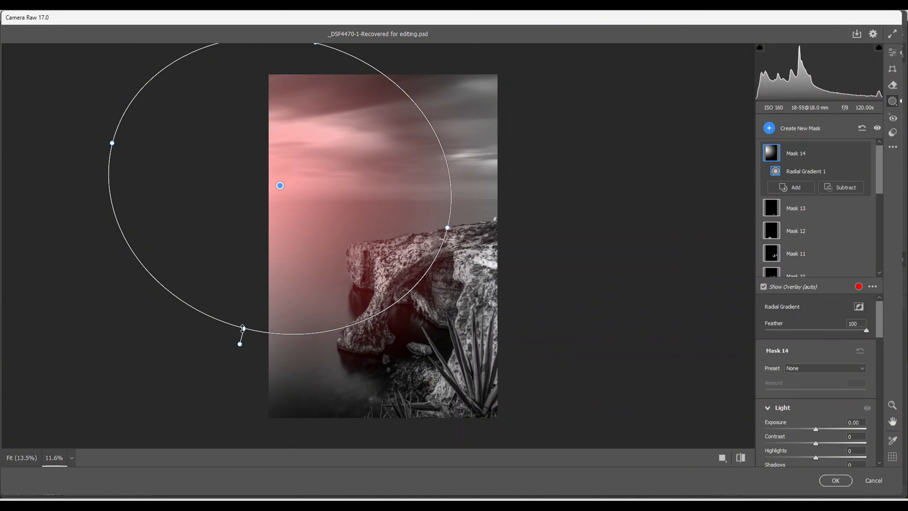
{"action": "left_click_drag", "start_coordinate": [243, 329], "coordinate": [231, 357]}
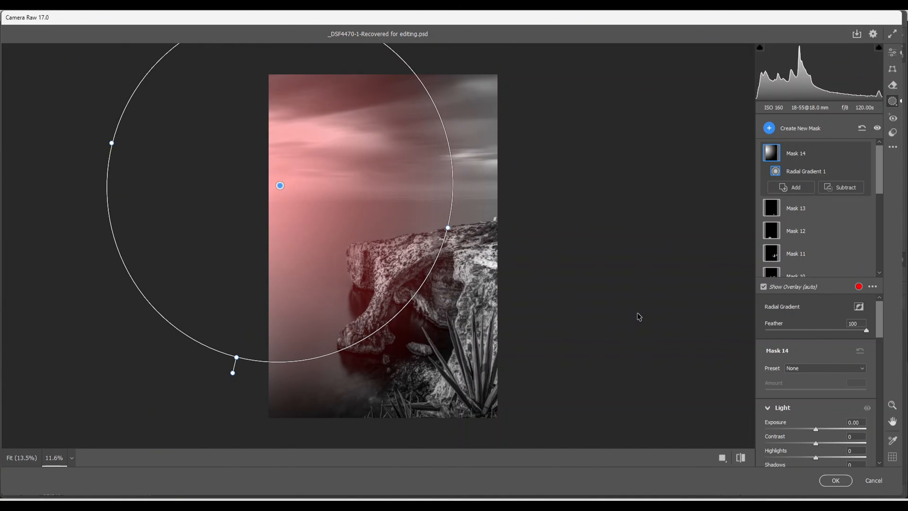
Step: Invert the radial gradient to affect everything around the bright horizon, widening it slightly, and set its Exposure to -0.30
{"action": "left_click", "coordinate": [859, 306]}
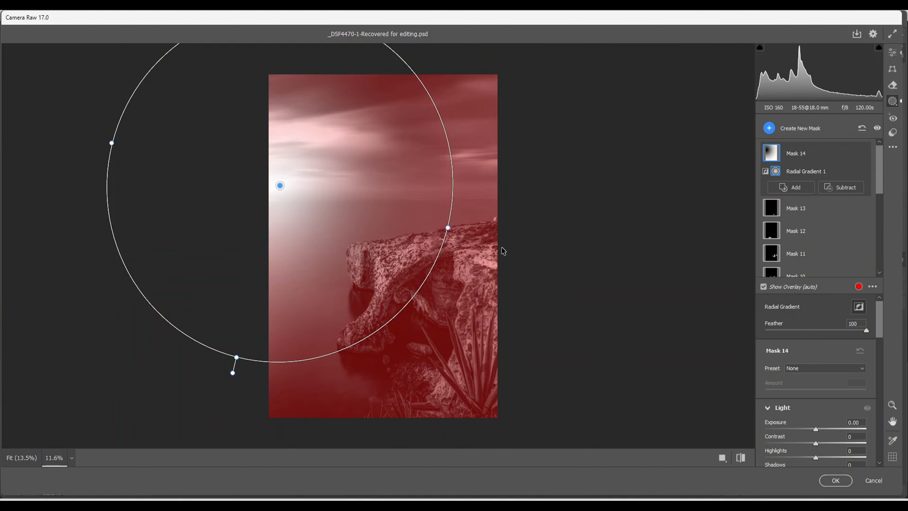
{"action": "left_click_drag", "start_coordinate": [448, 227], "coordinate": [469, 236]}
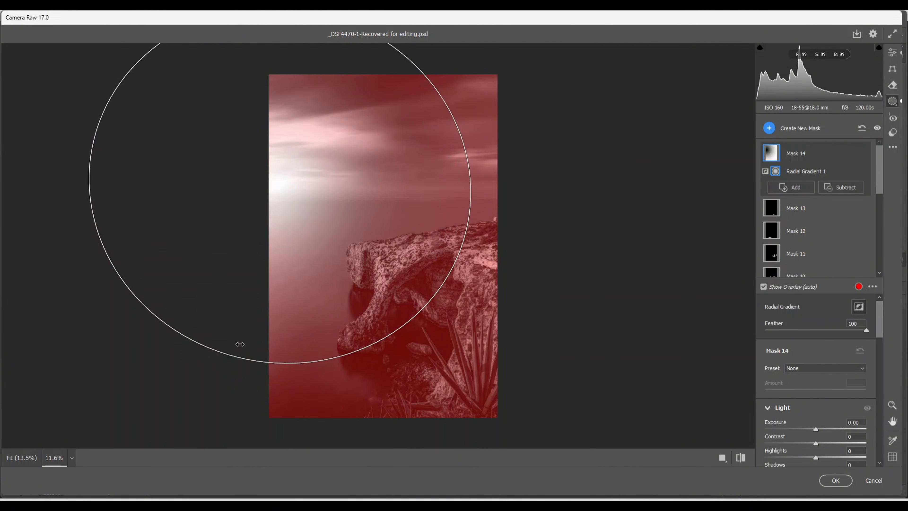
{"action": "left_click_drag", "start_coordinate": [233, 356], "coordinate": [231, 374]}
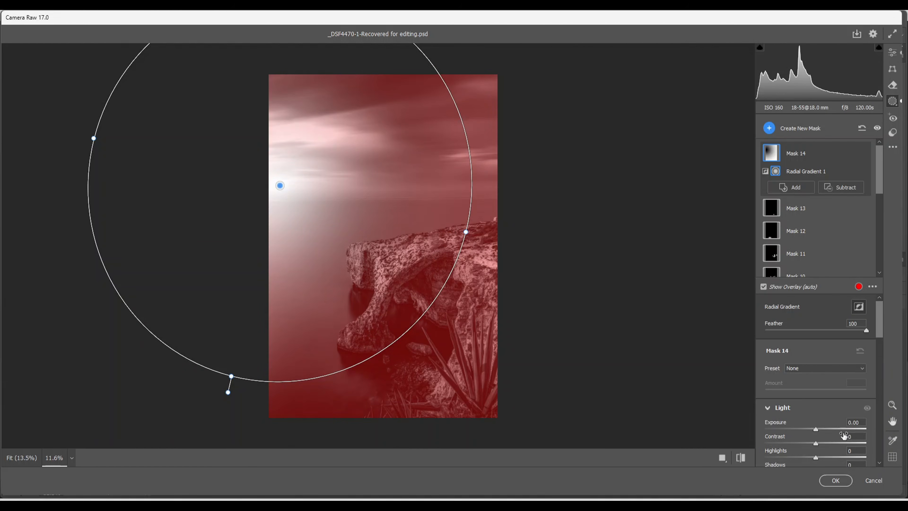
{"action": "left_click_drag", "start_coordinate": [817, 430], "coordinate": [811, 430]}
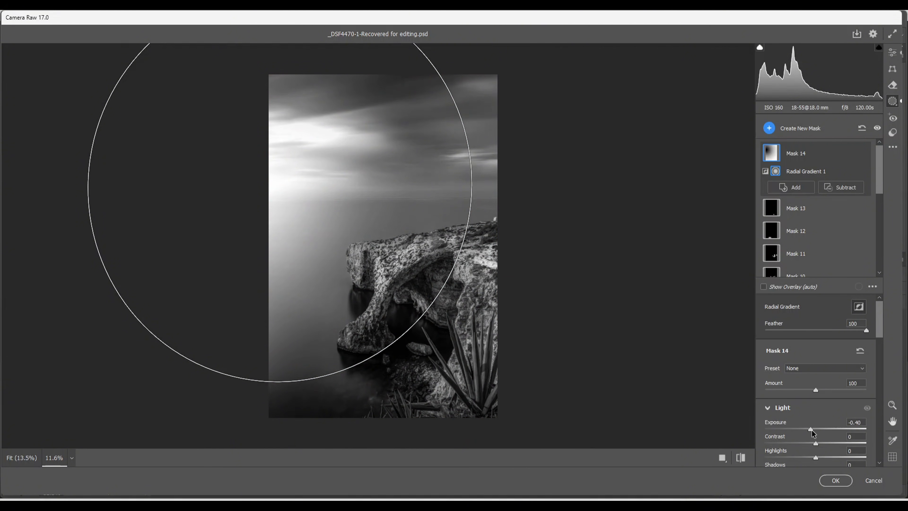
{"action": "left_click_drag", "start_coordinate": [812, 430], "coordinate": [813, 430]}
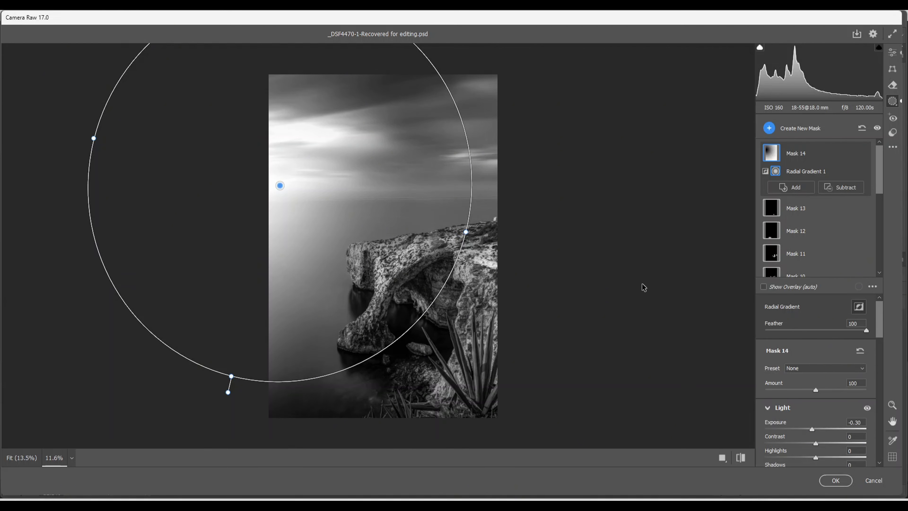
Step: Hide all masks and show them again to compare the photo with and without the local adjustments
{"action": "left_click", "coordinate": [893, 54]}
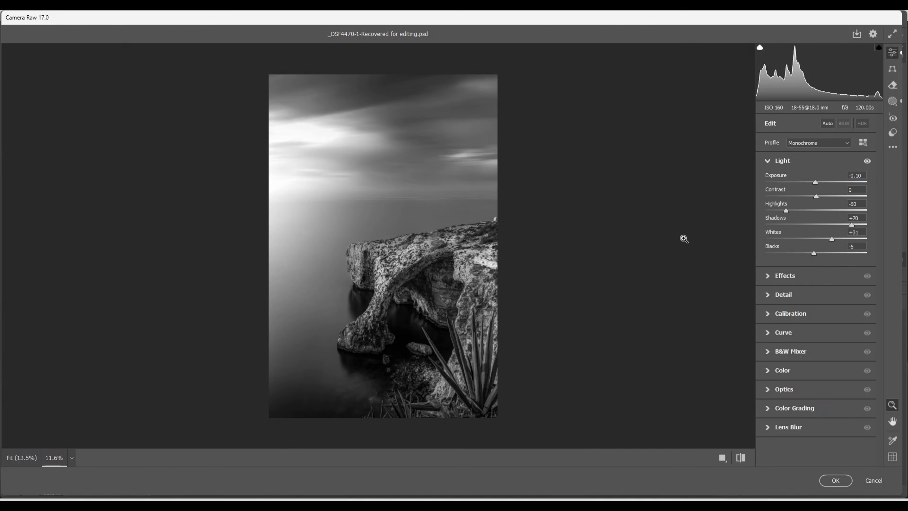
{"action": "left_click", "coordinate": [893, 101]}
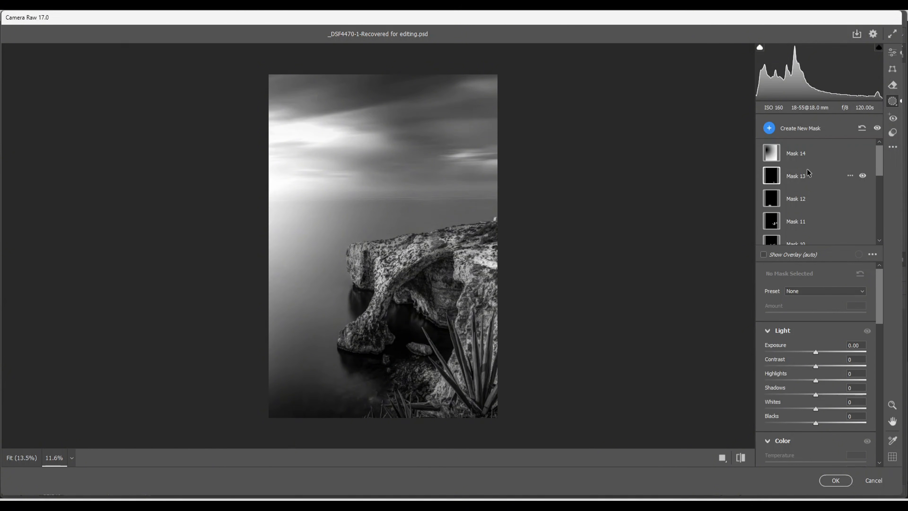
{"action": "left_click", "coordinate": [878, 129]}
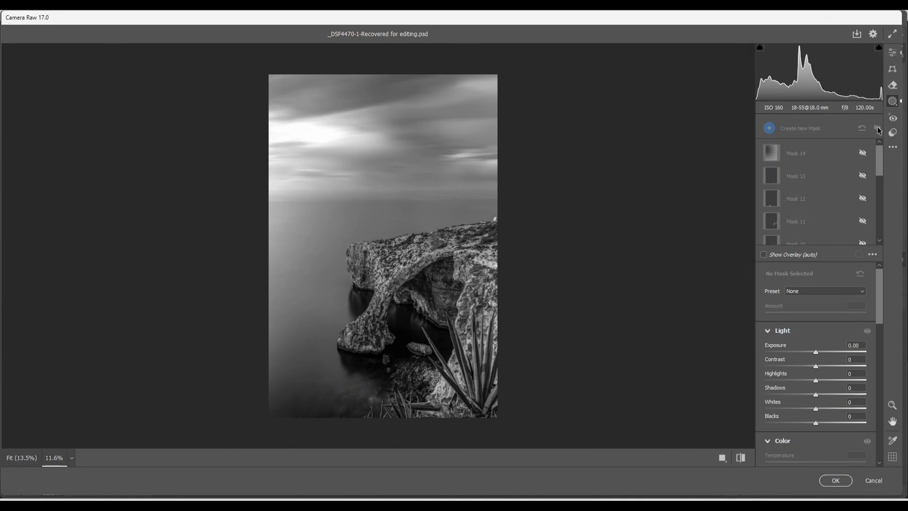
{"action": "left_click", "coordinate": [878, 129]}
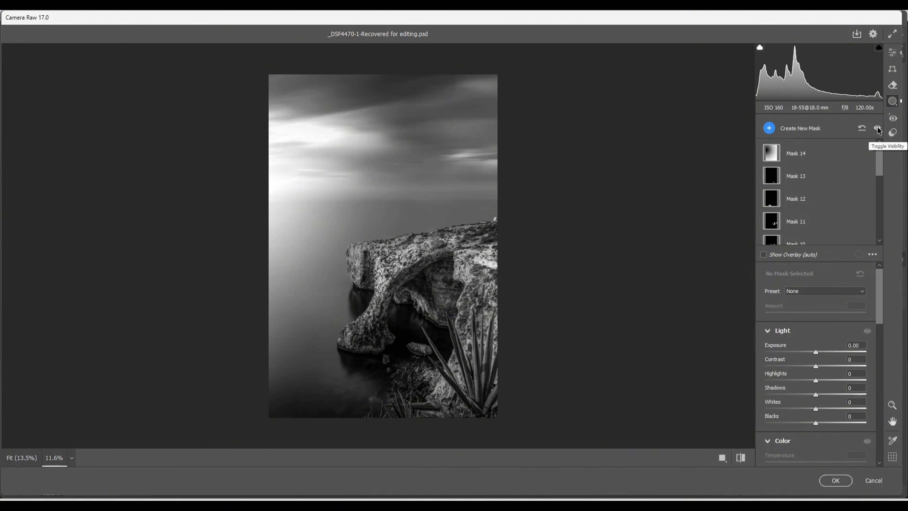